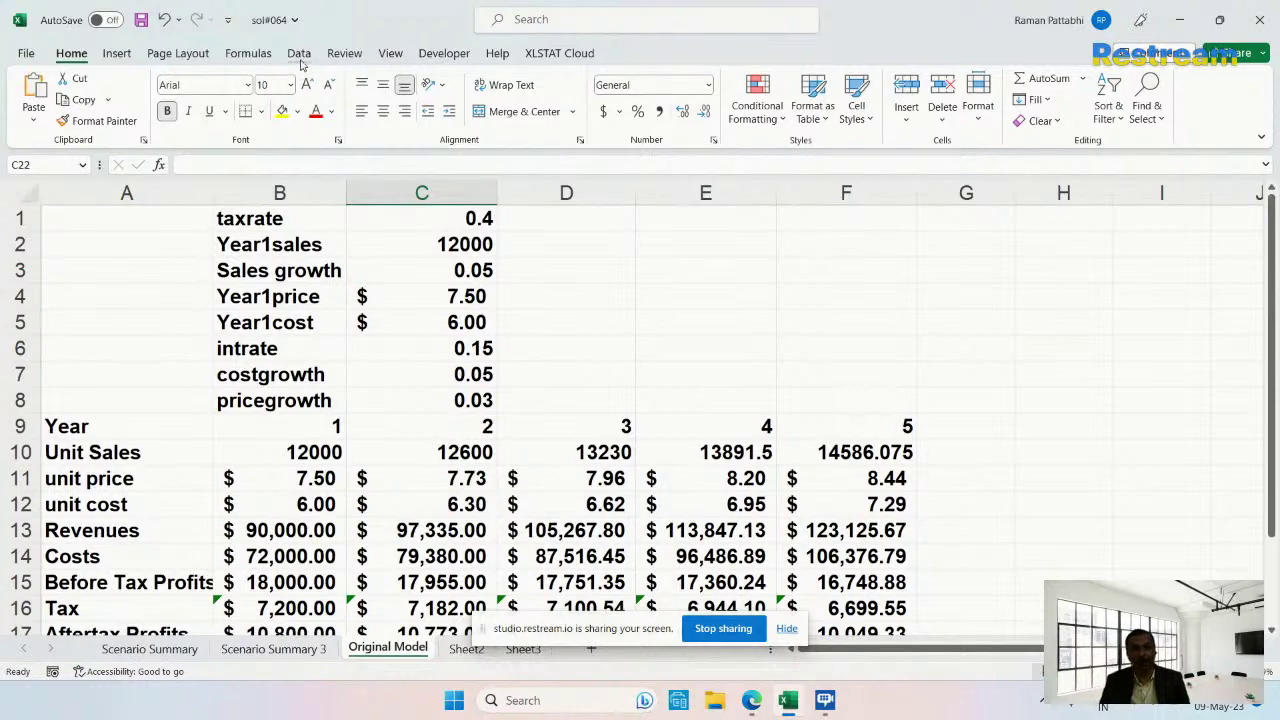
Look at the scenarios already defined for the Original Model sheet in Scenario Manager.
click(299, 55)
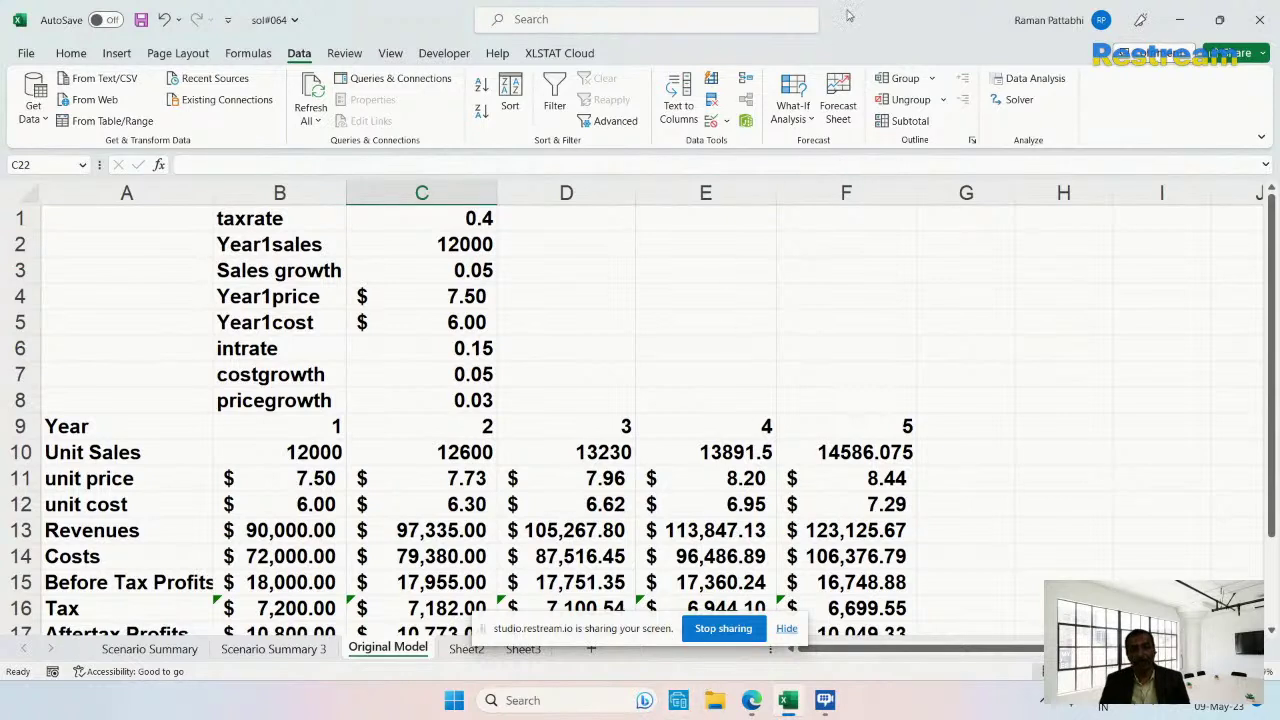
click(811, 121)
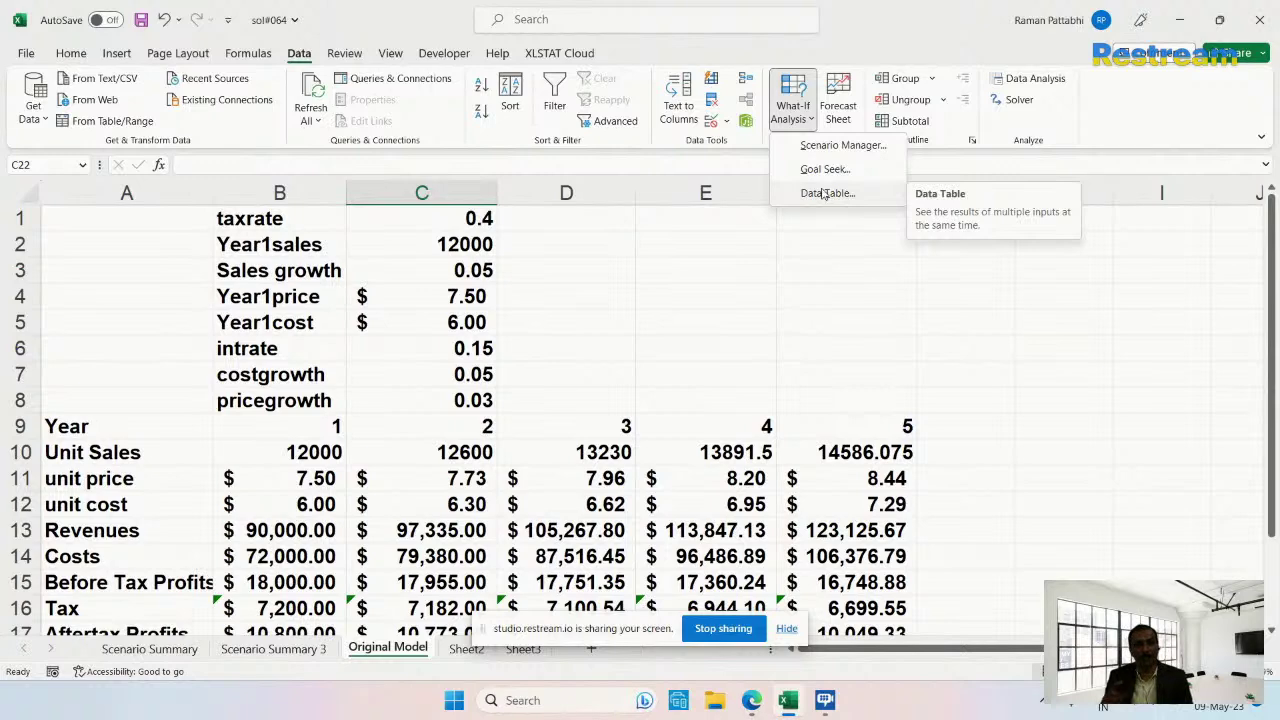
click(852, 146)
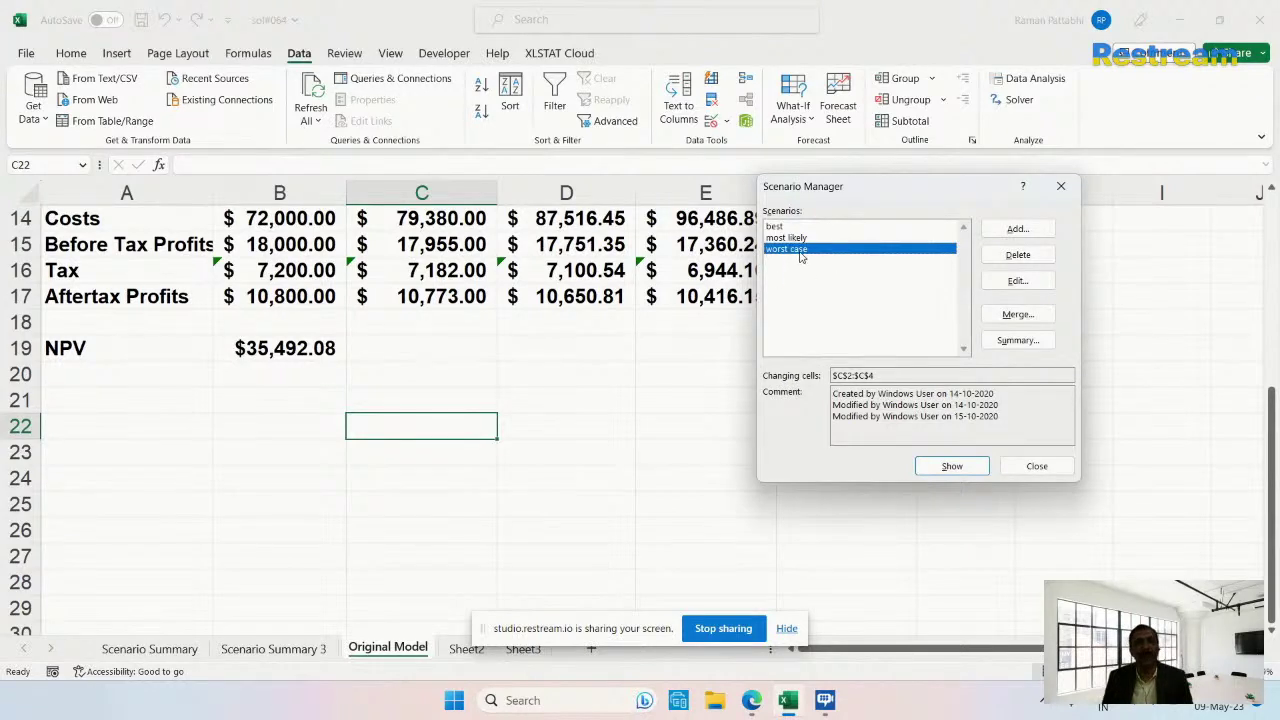
click(1064, 466)
scroll(760, 437, up, 5)
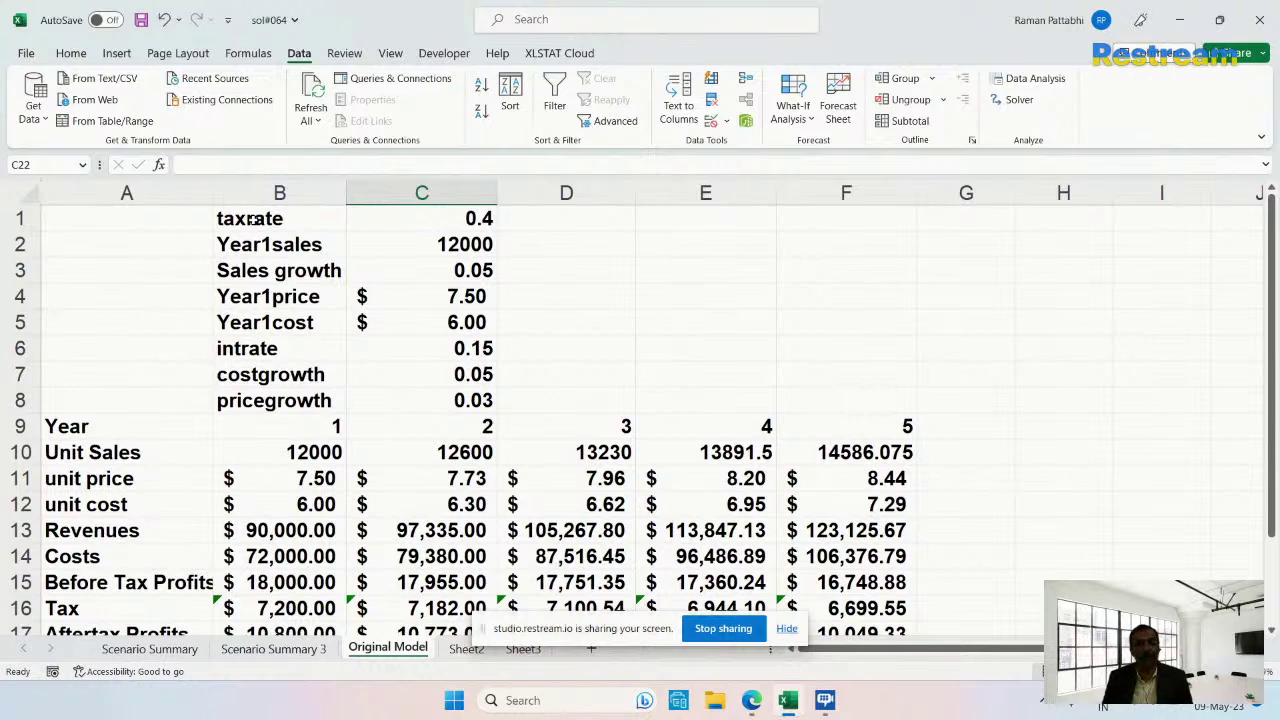
Examine the assumptions in B1:C8, the Aftertax Profits row and the NPV formula in B19.
drag(252, 220, 409, 403)
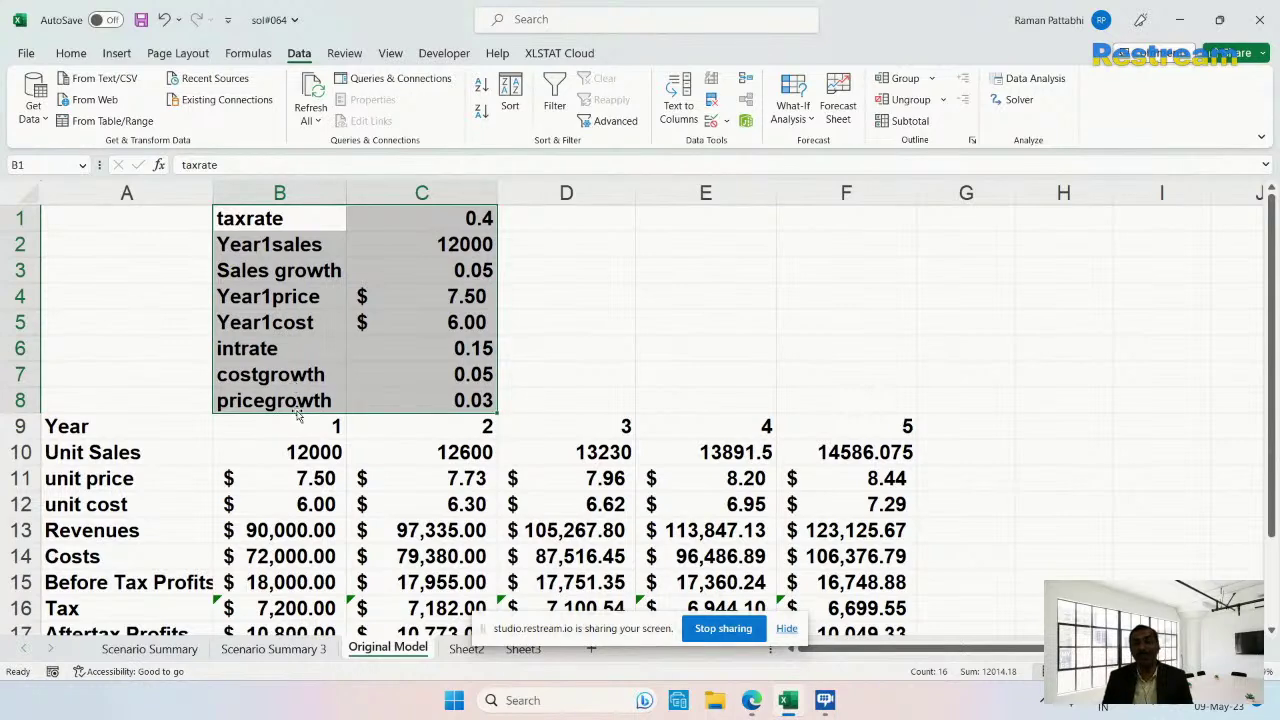
scroll(300, 400, down, 2)
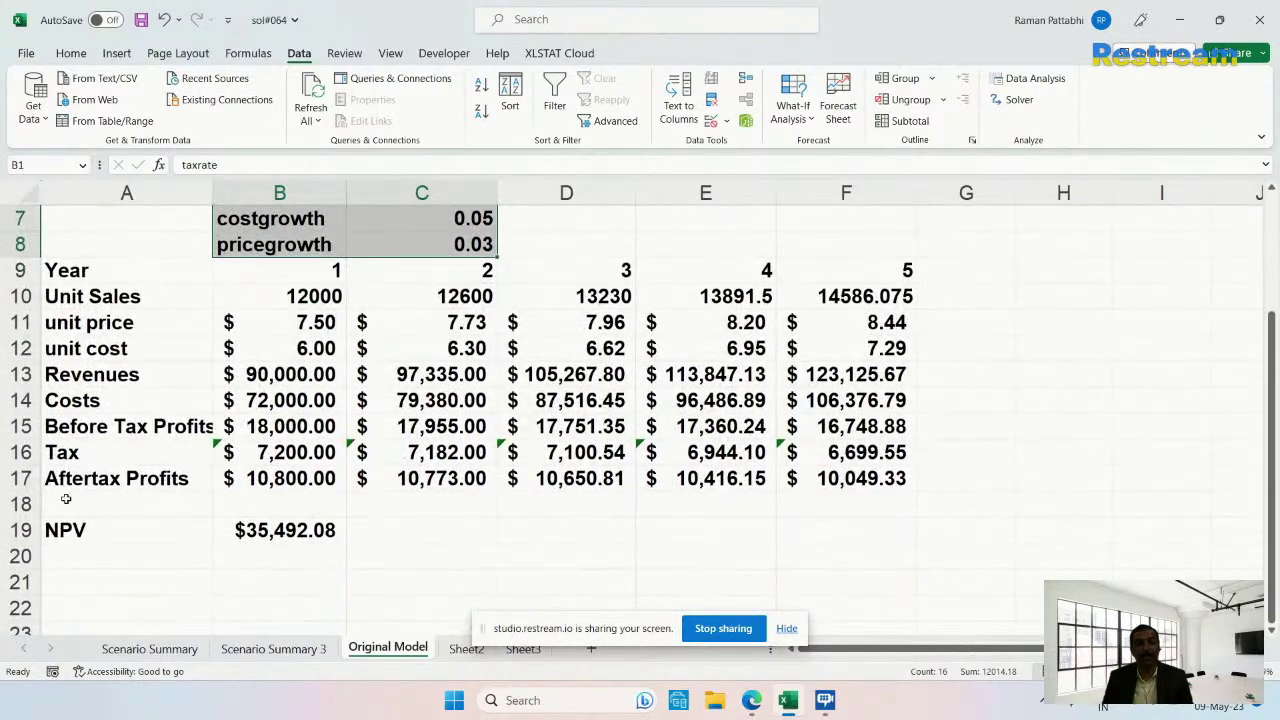
click(21, 478)
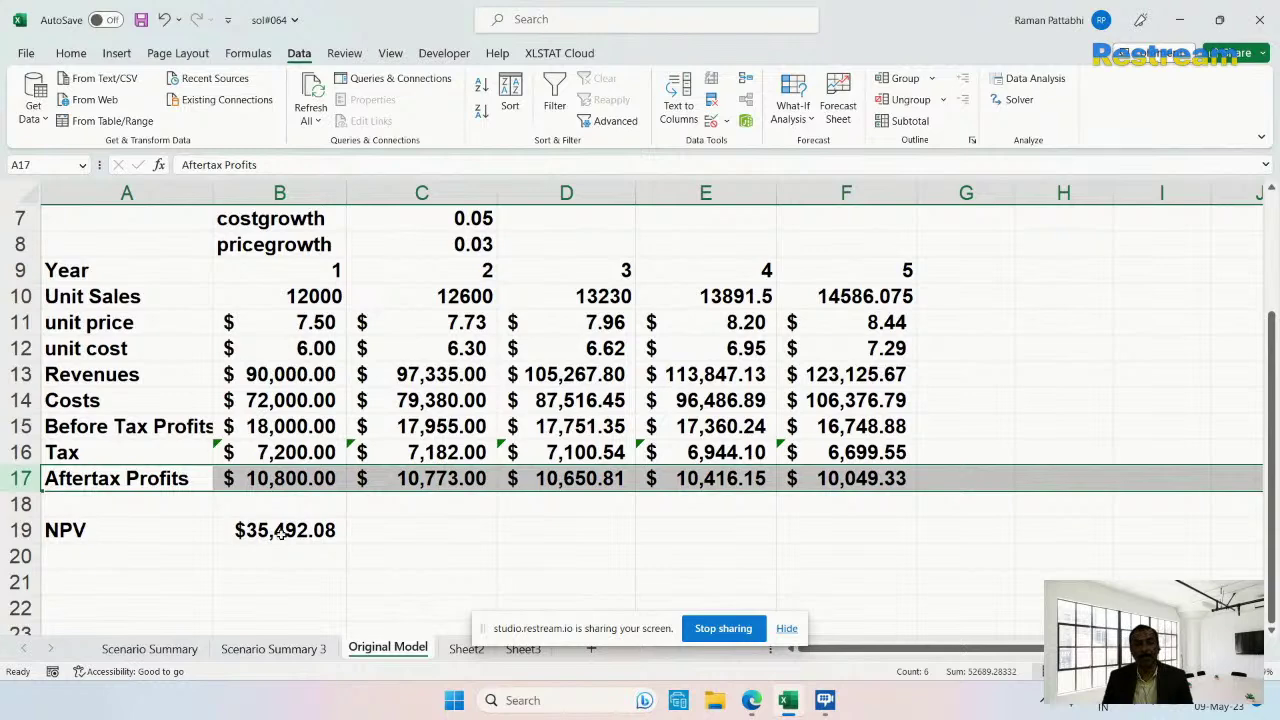
click(312, 527)
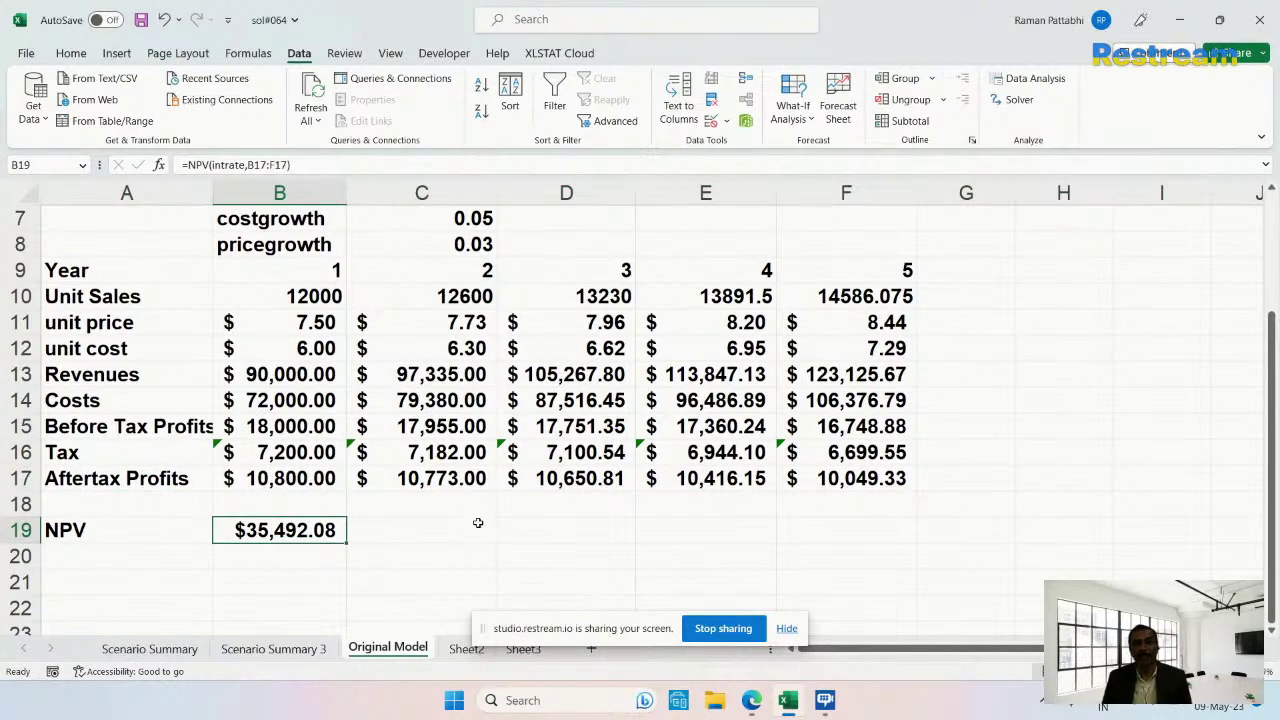
scroll(476, 511, up, 2)
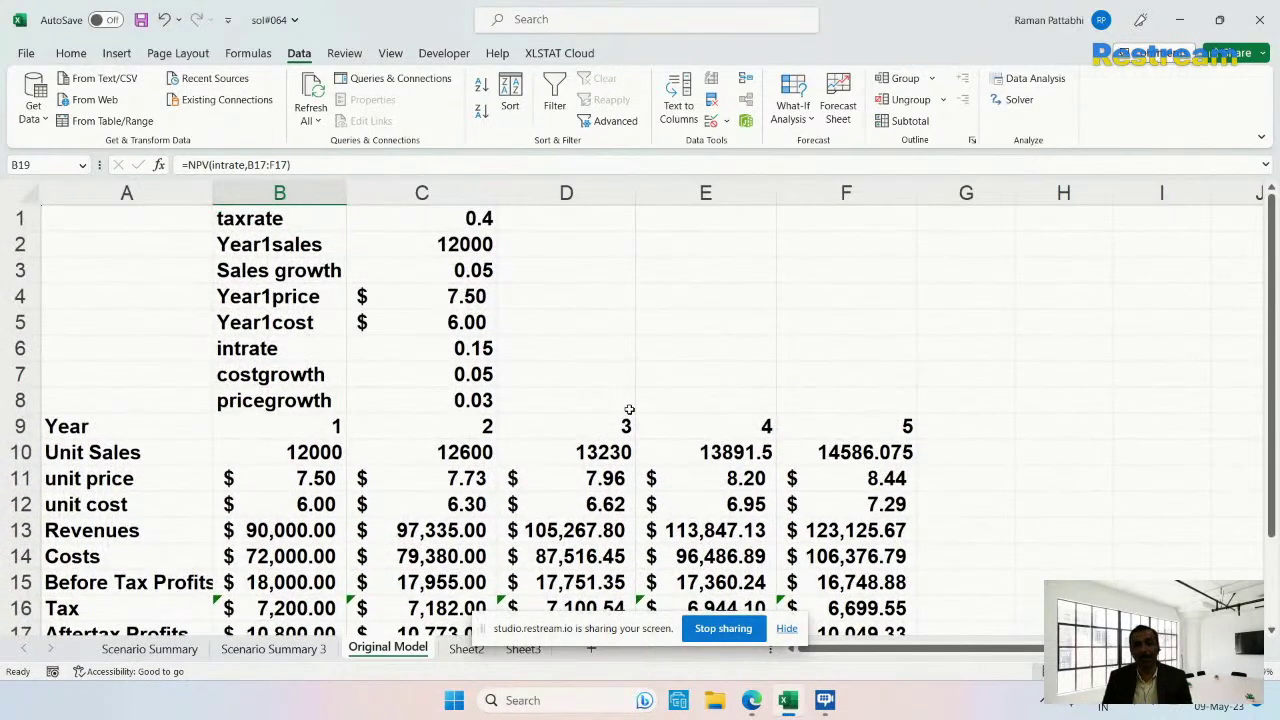
Inspect the Year1sales and Year1price input cells and the NPV result cell that depends on them.
click(476, 244)
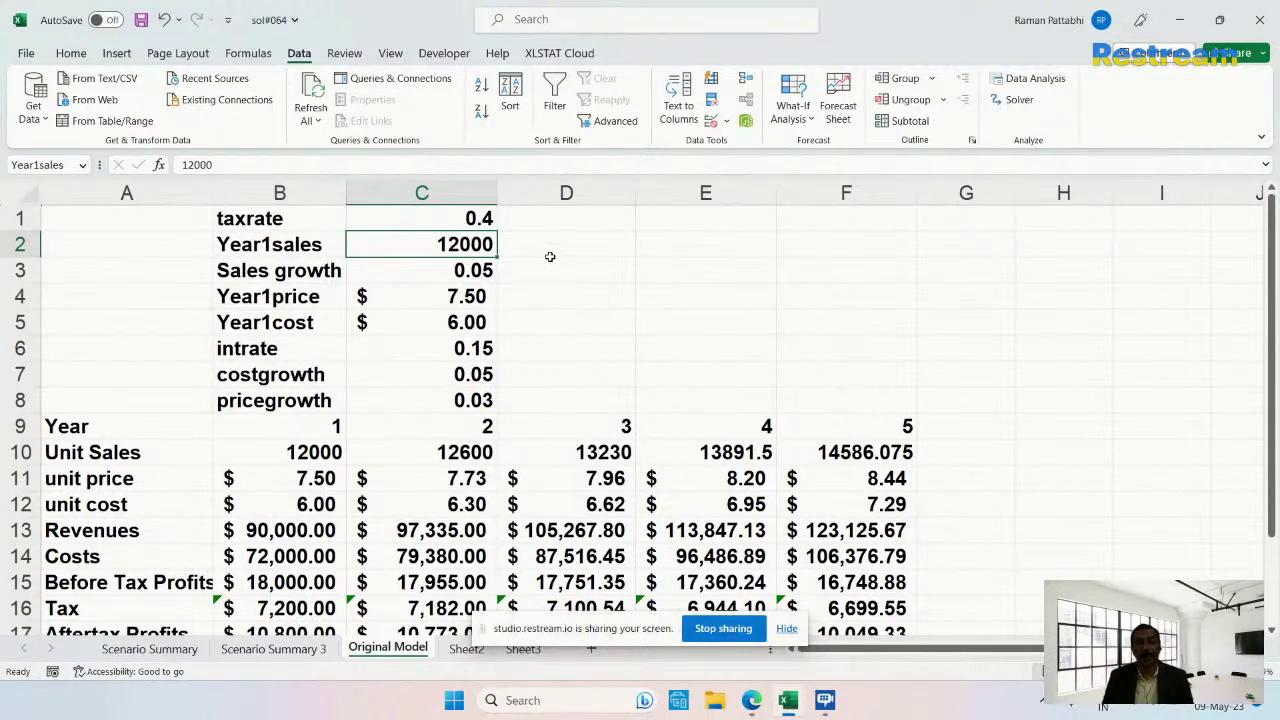
click(466, 298)
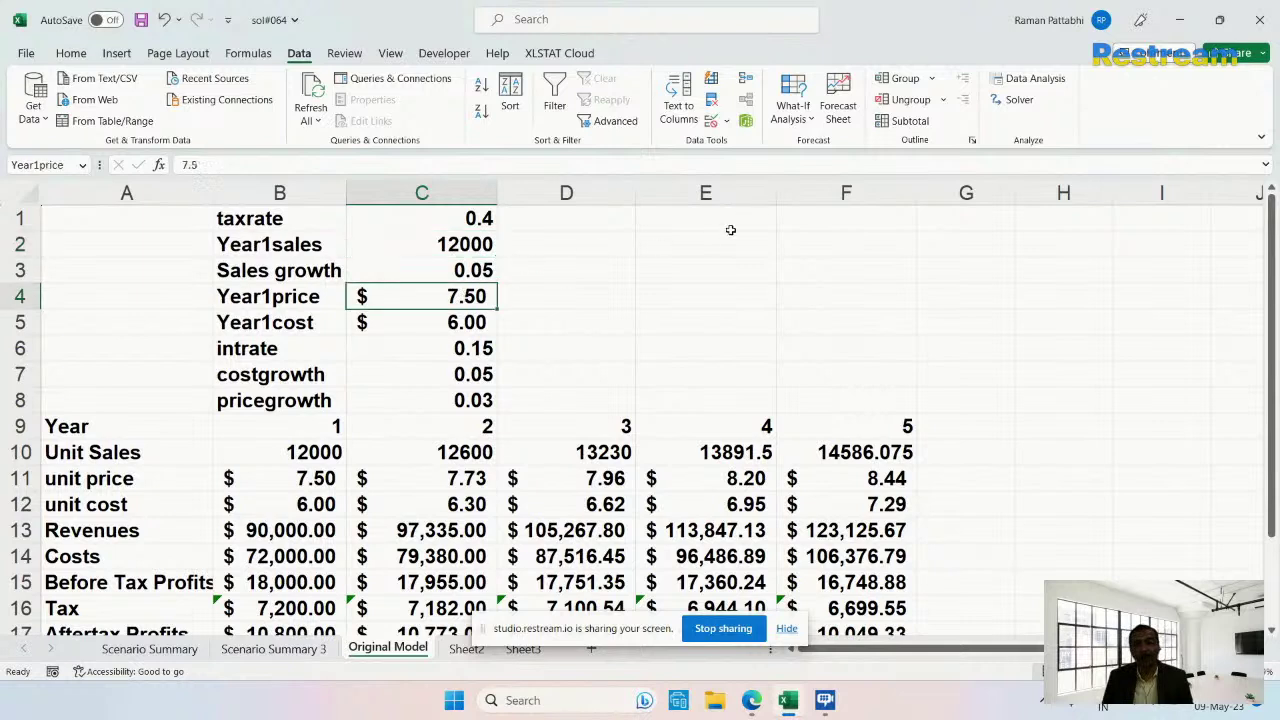
click(796, 112)
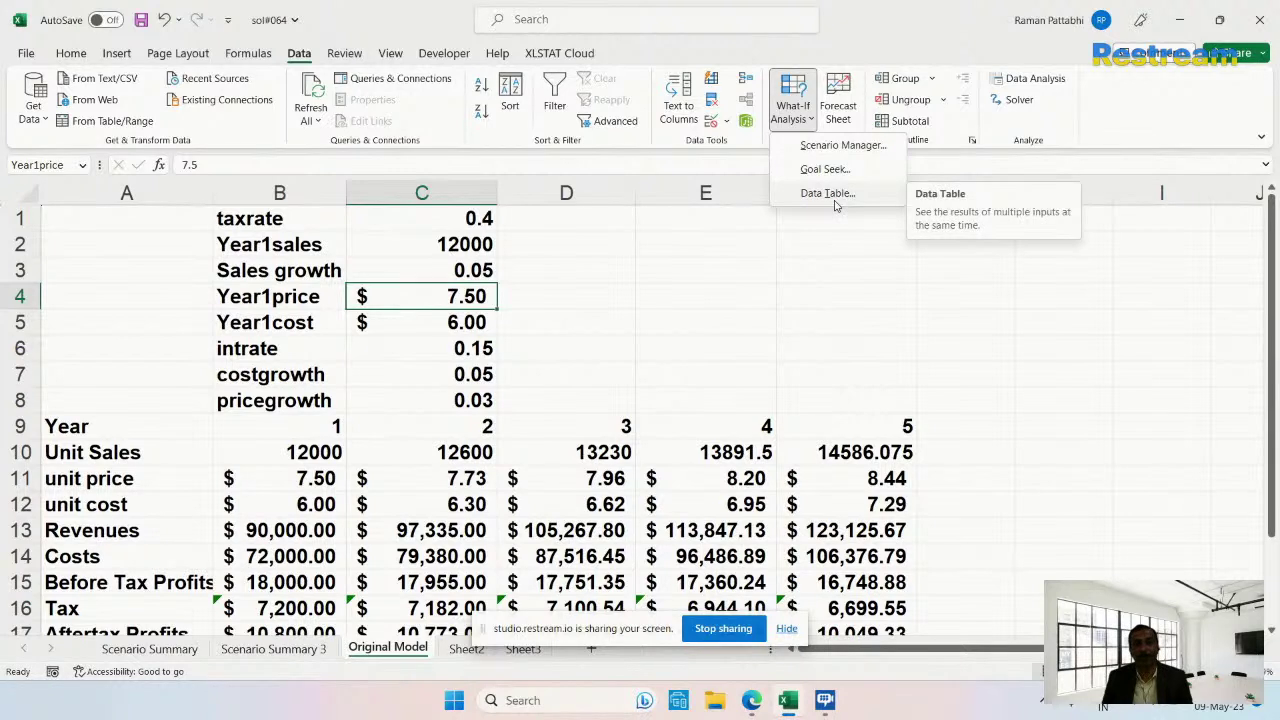
click(550, 345)
scroll(552, 350, down, 5)
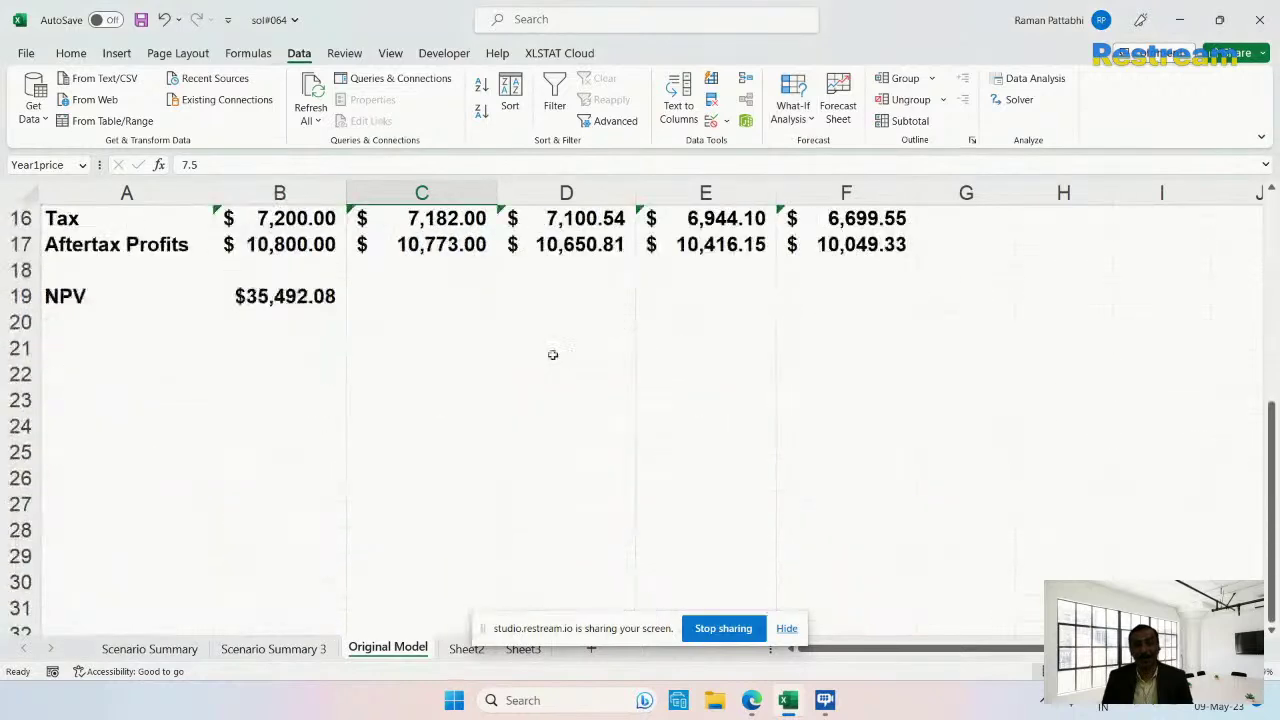
click(311, 300)
scroll(600, 355, up, 5)
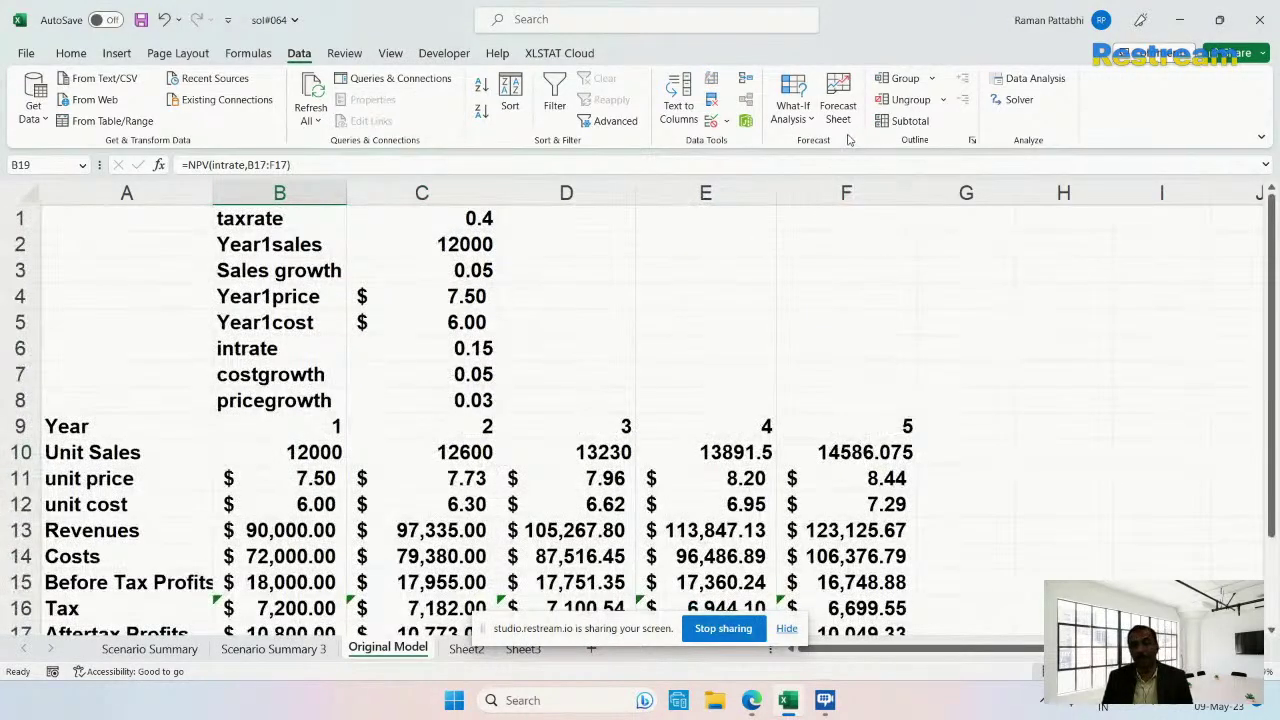
Check the worst case scenario's definition and changing cells in Scenario Manager, leaving it without edits.
click(800, 126)
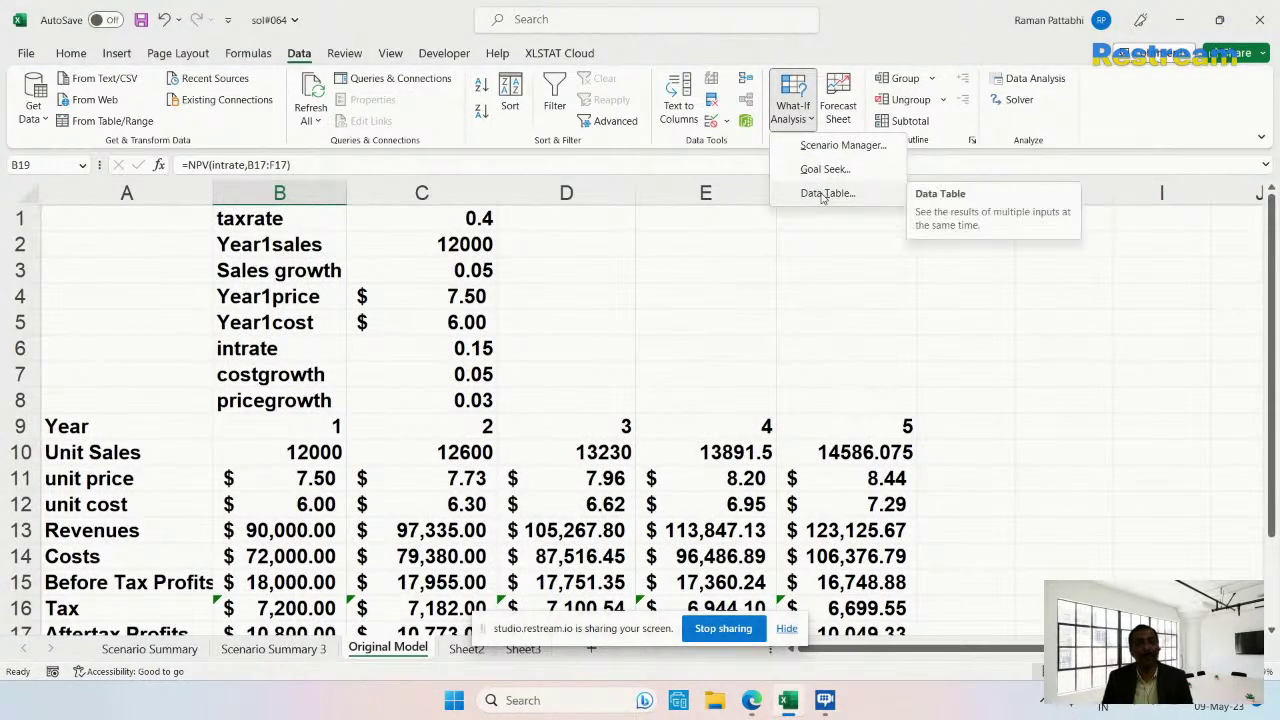
click(845, 150)
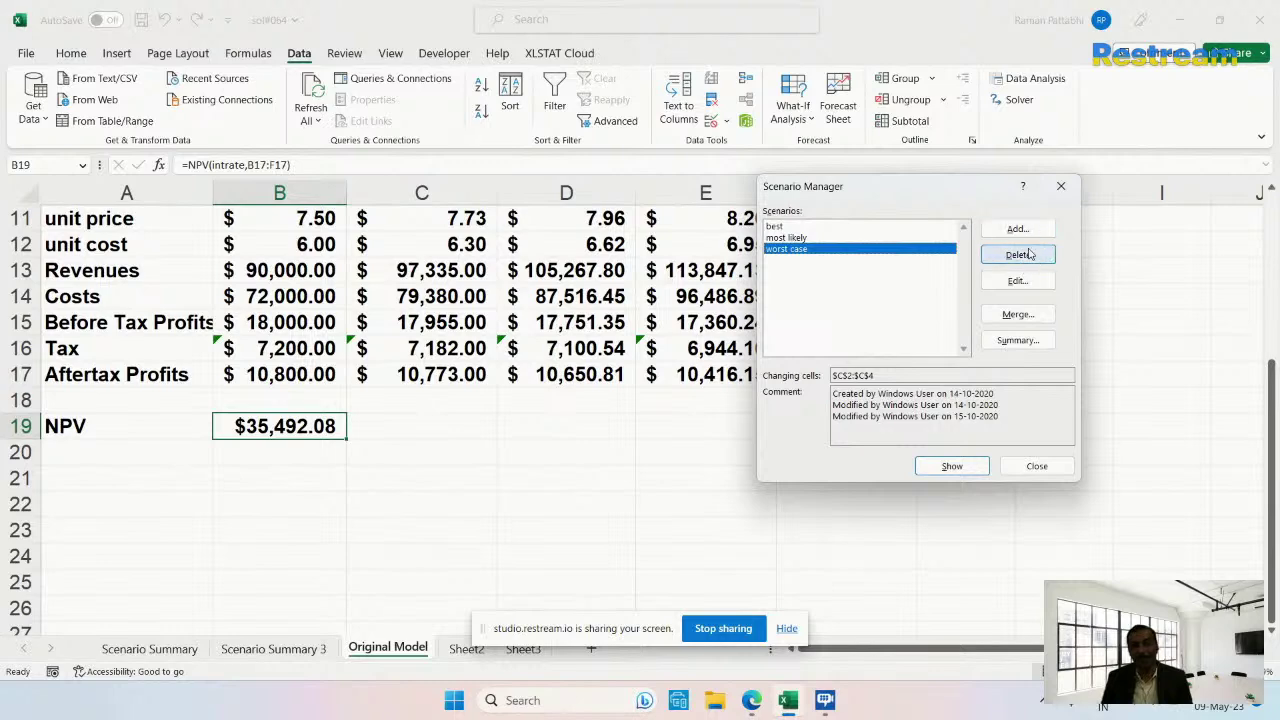
click(1018, 280)
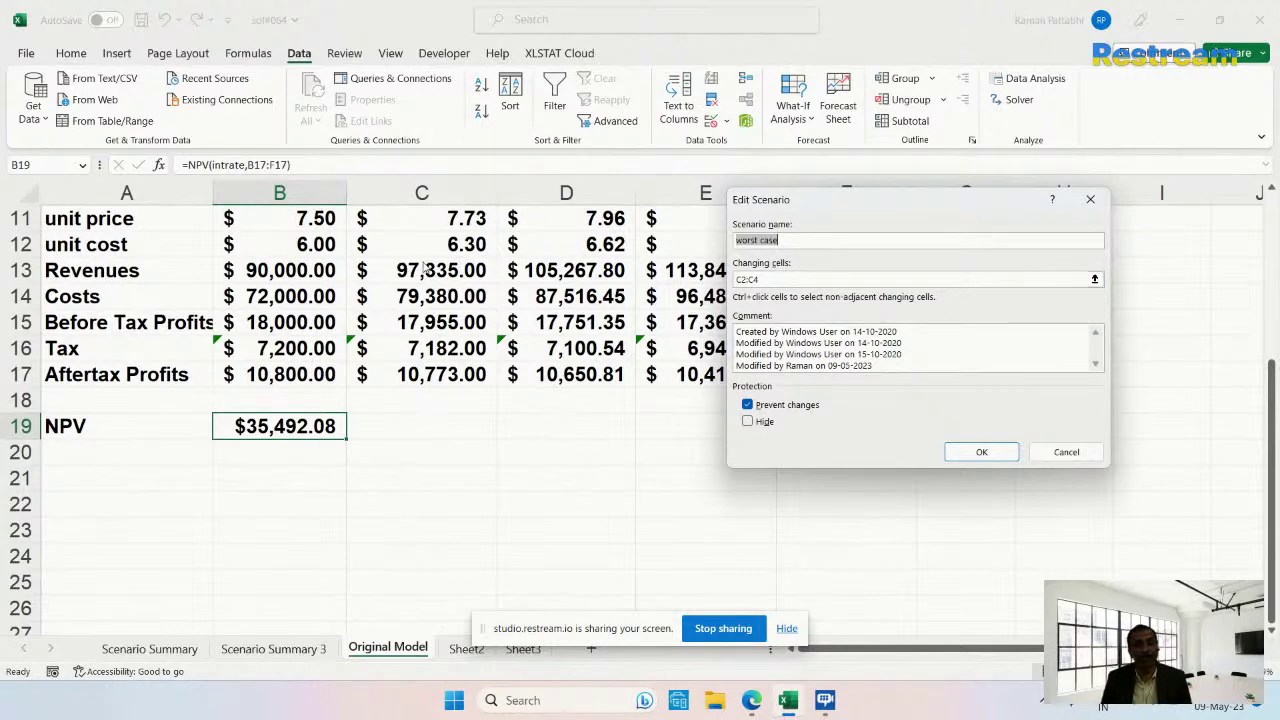
click(1066, 451)
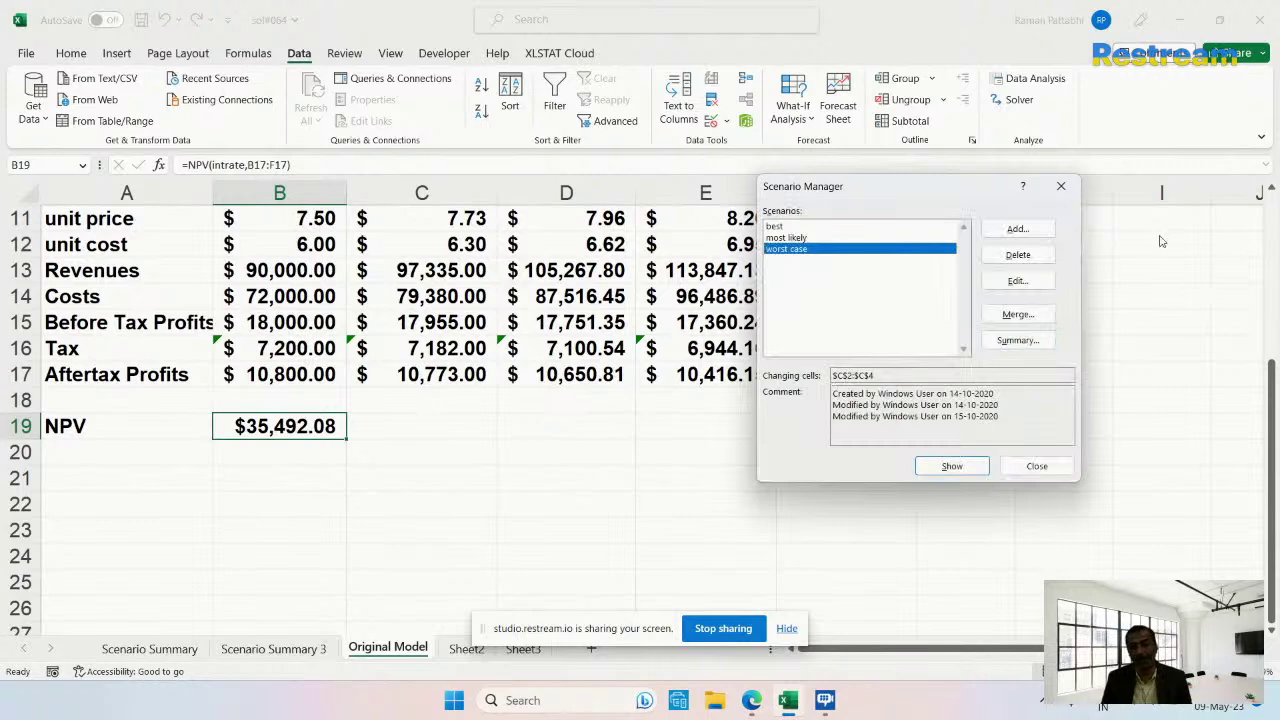
click(1055, 473)
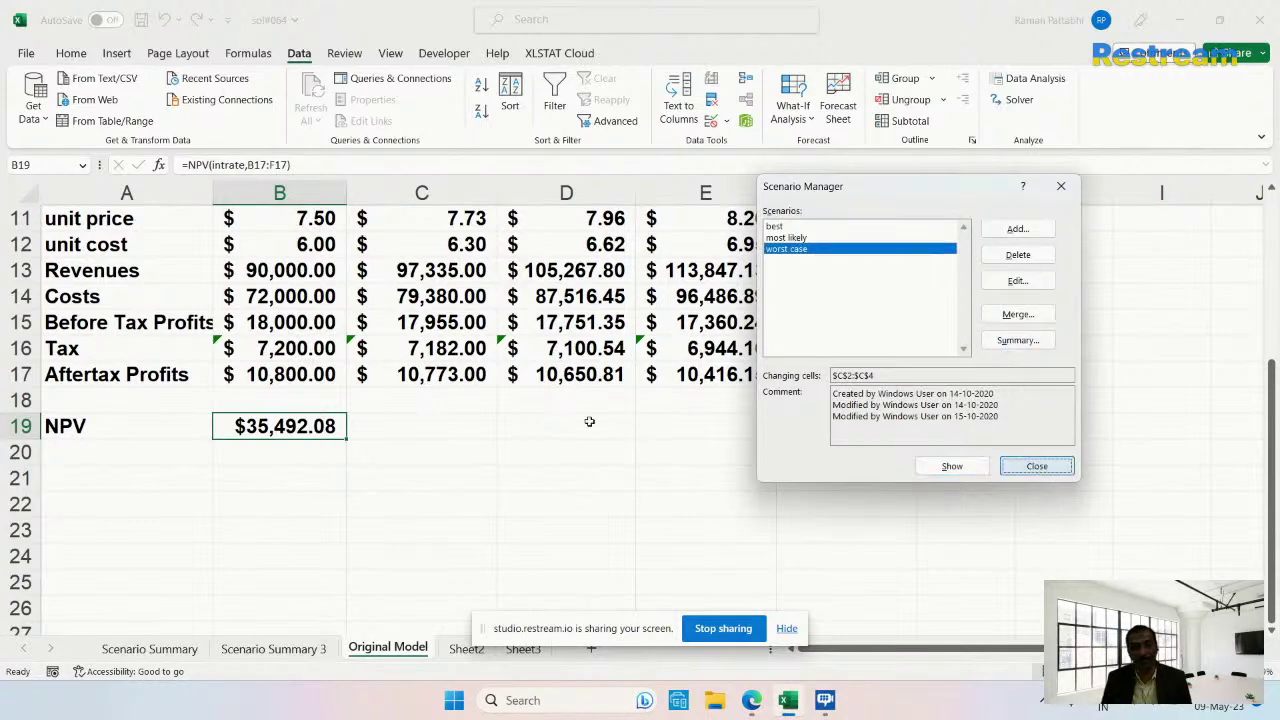
scroll(526, 423, up, 4)
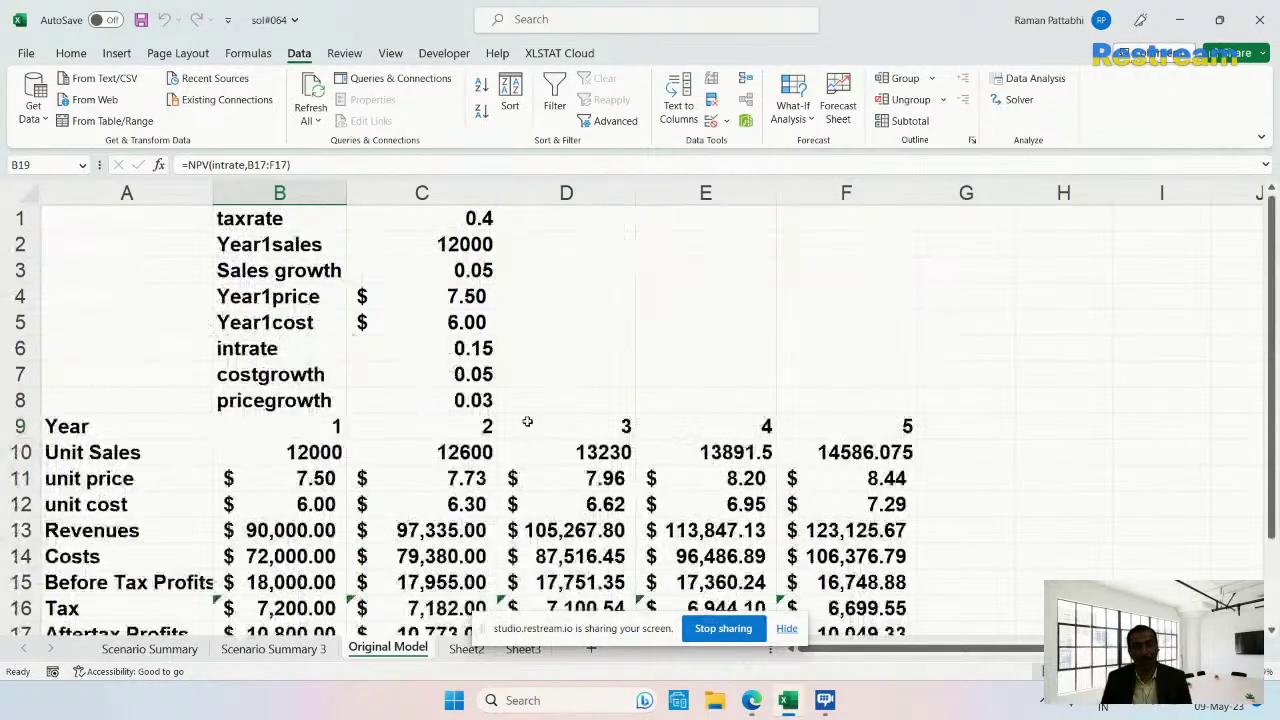
Review the changing cells C2:C4 together with the Aftertax Profits and NPV result rows.
click(470, 248)
drag(470, 246, 467, 294)
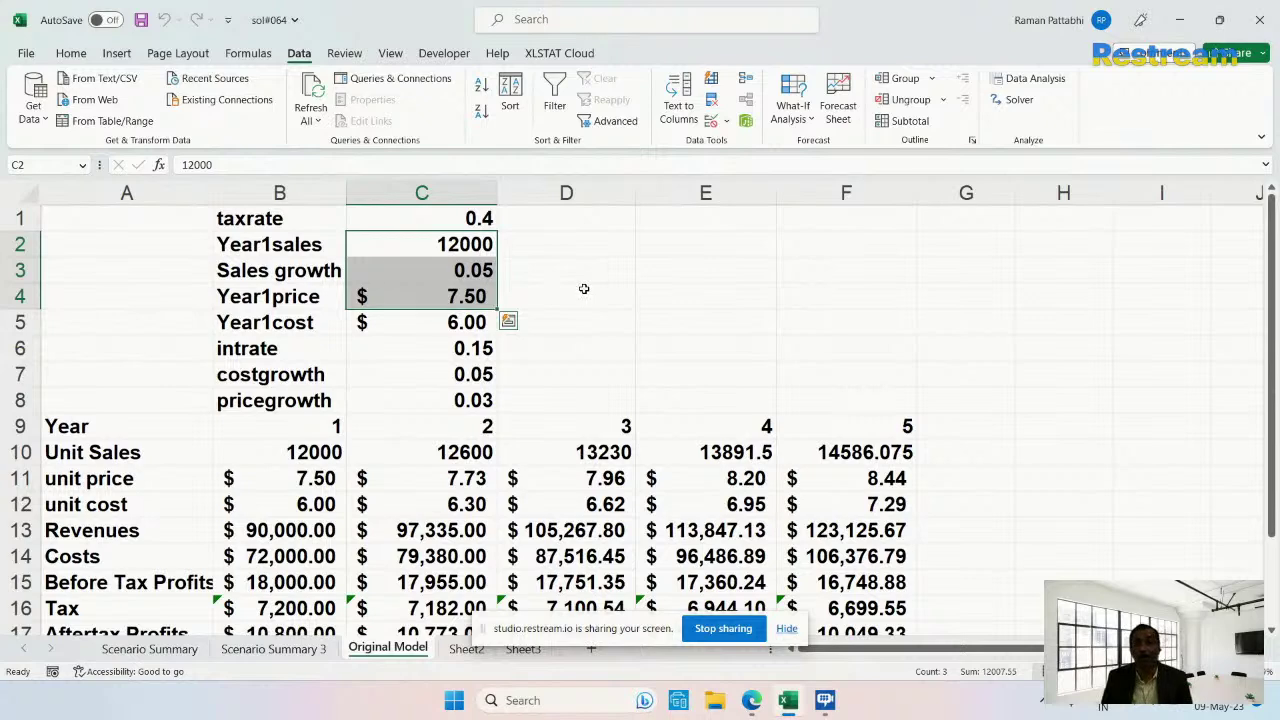
scroll(584, 289, down, 2)
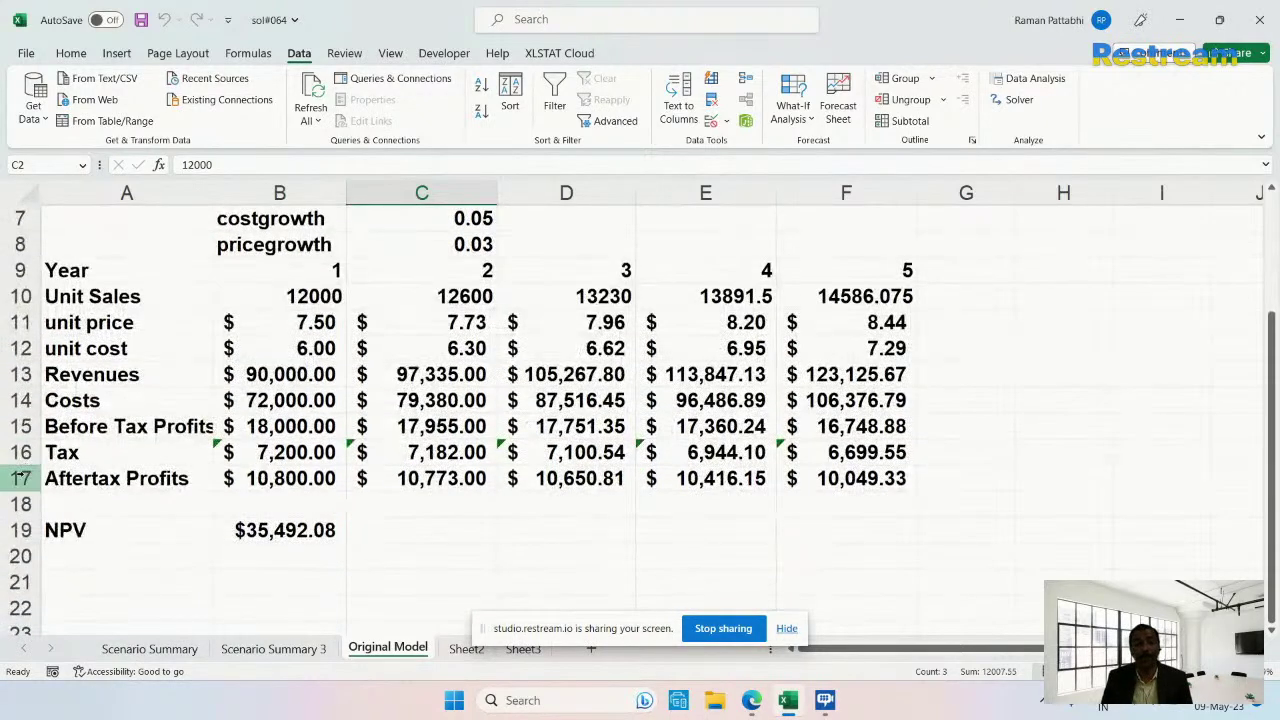
click(22, 478)
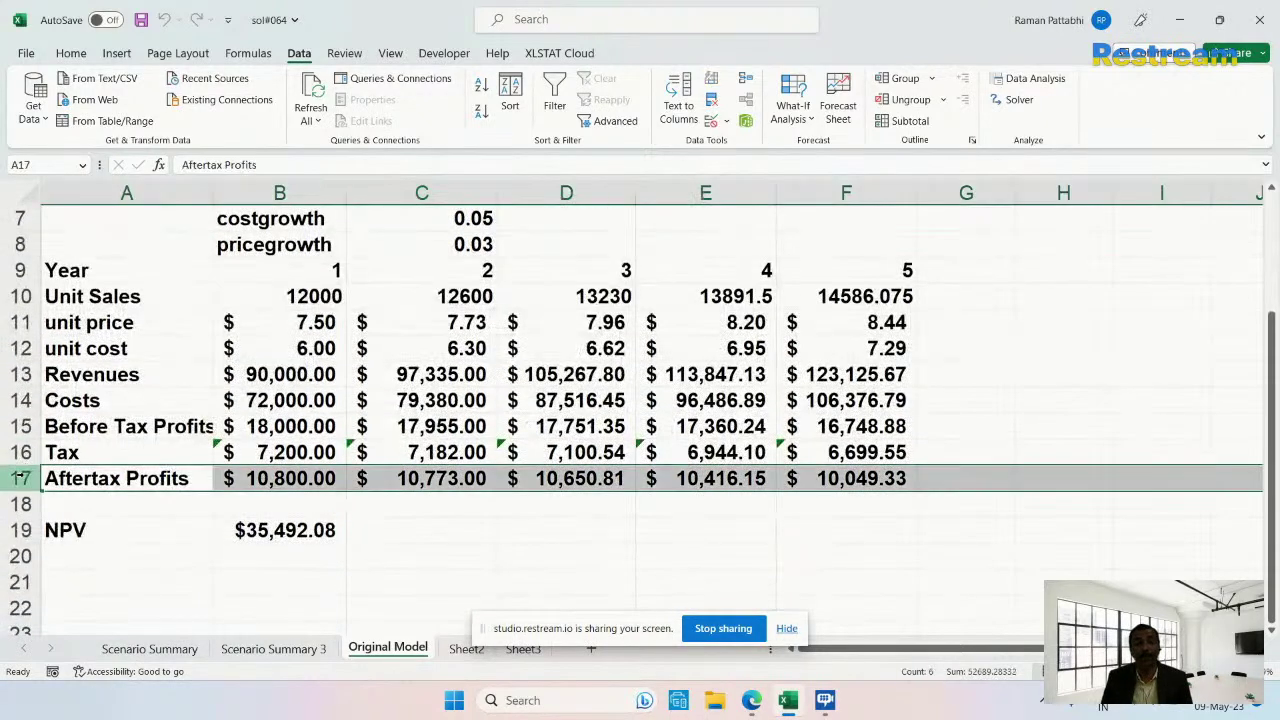
click(22, 530)
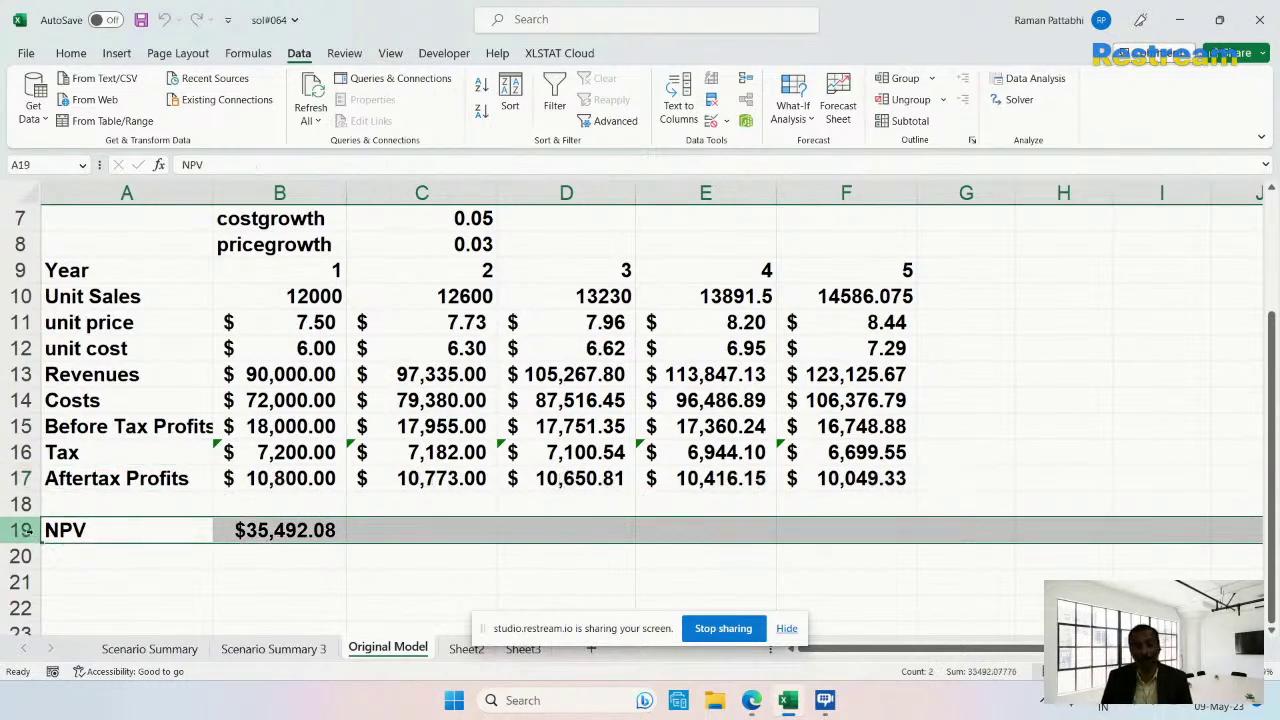
click(1163, 393)
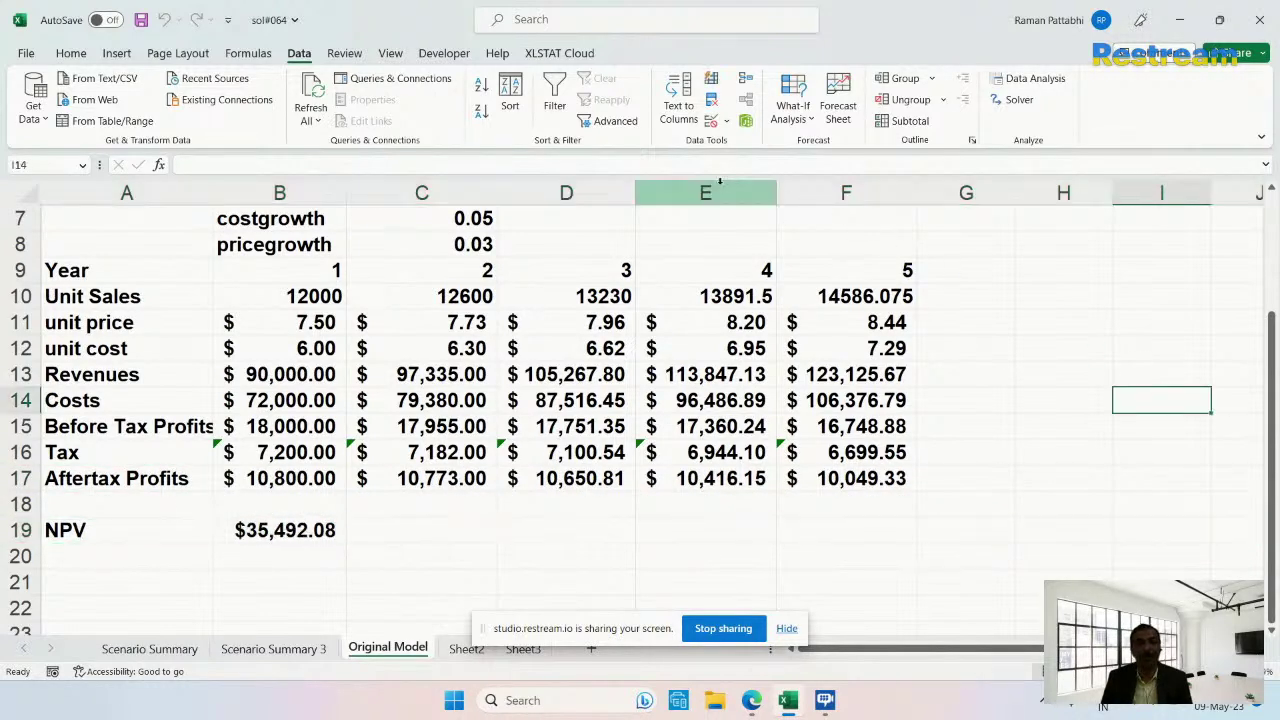
Show the worst case, most likely and best scenarios one after another in the model.
click(792, 112)
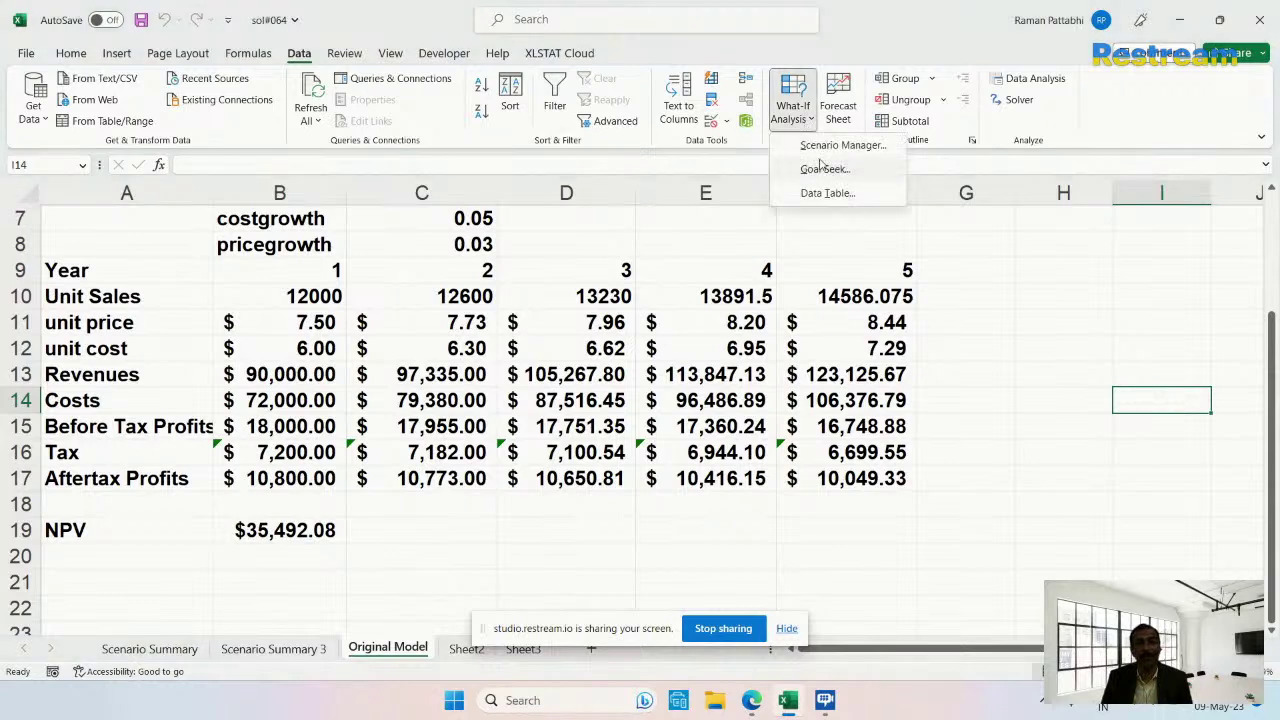
click(840, 146)
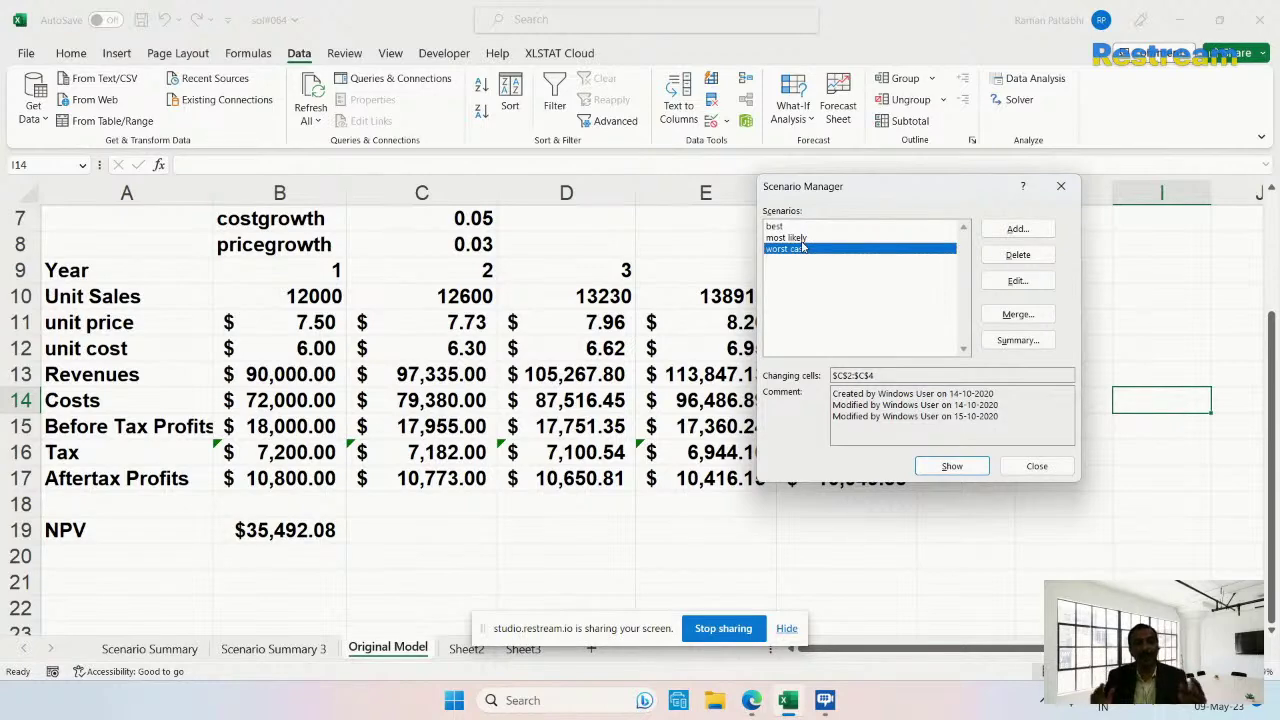
click(969, 469)
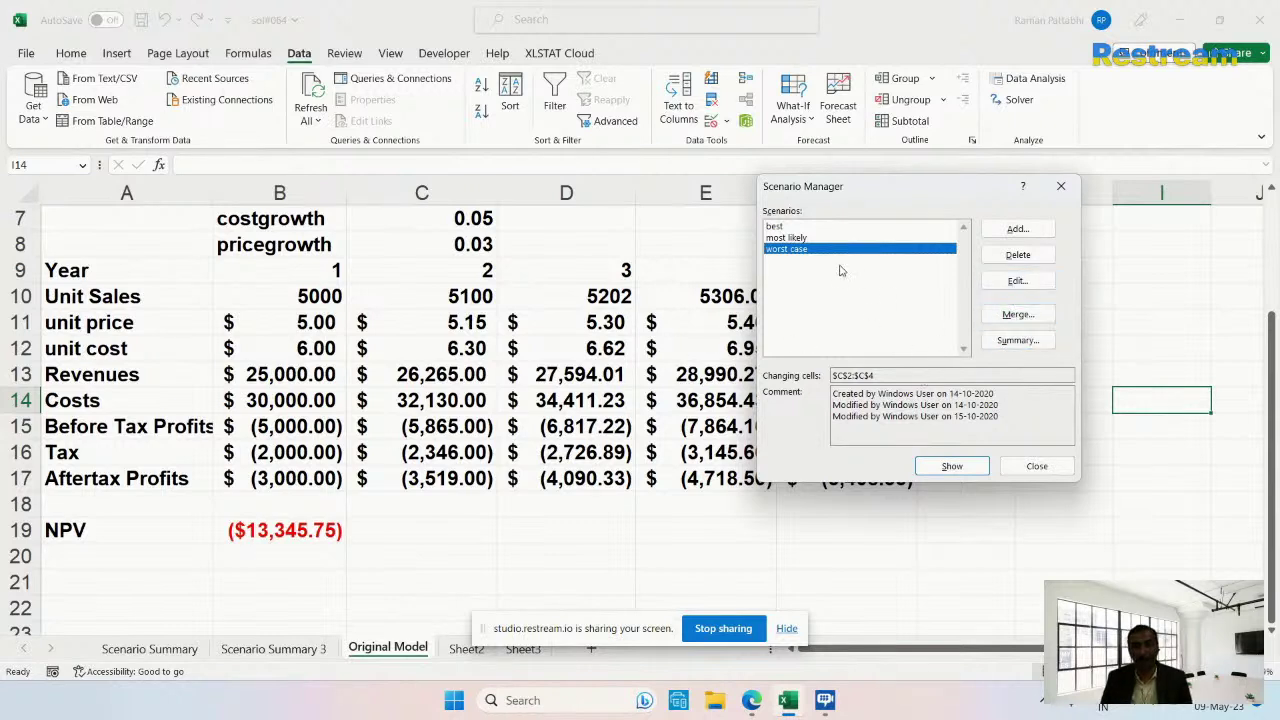
click(820, 238)
click(956, 468)
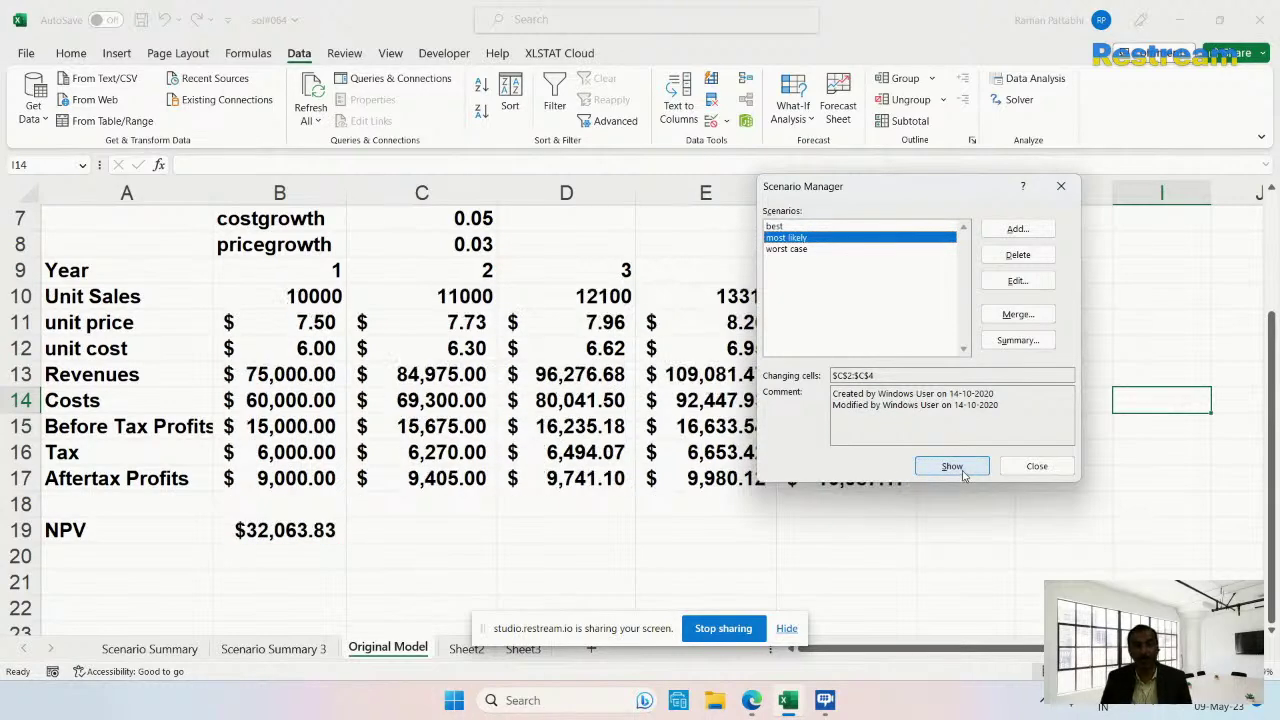
click(815, 226)
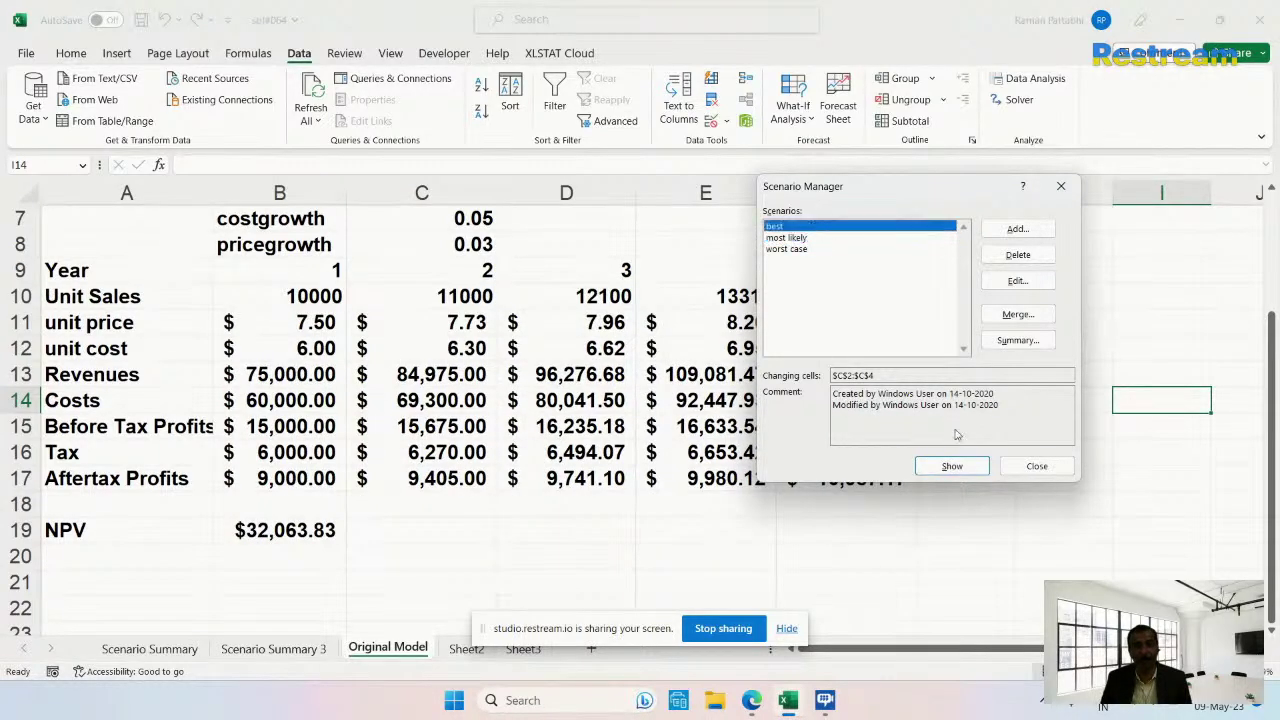
click(949, 467)
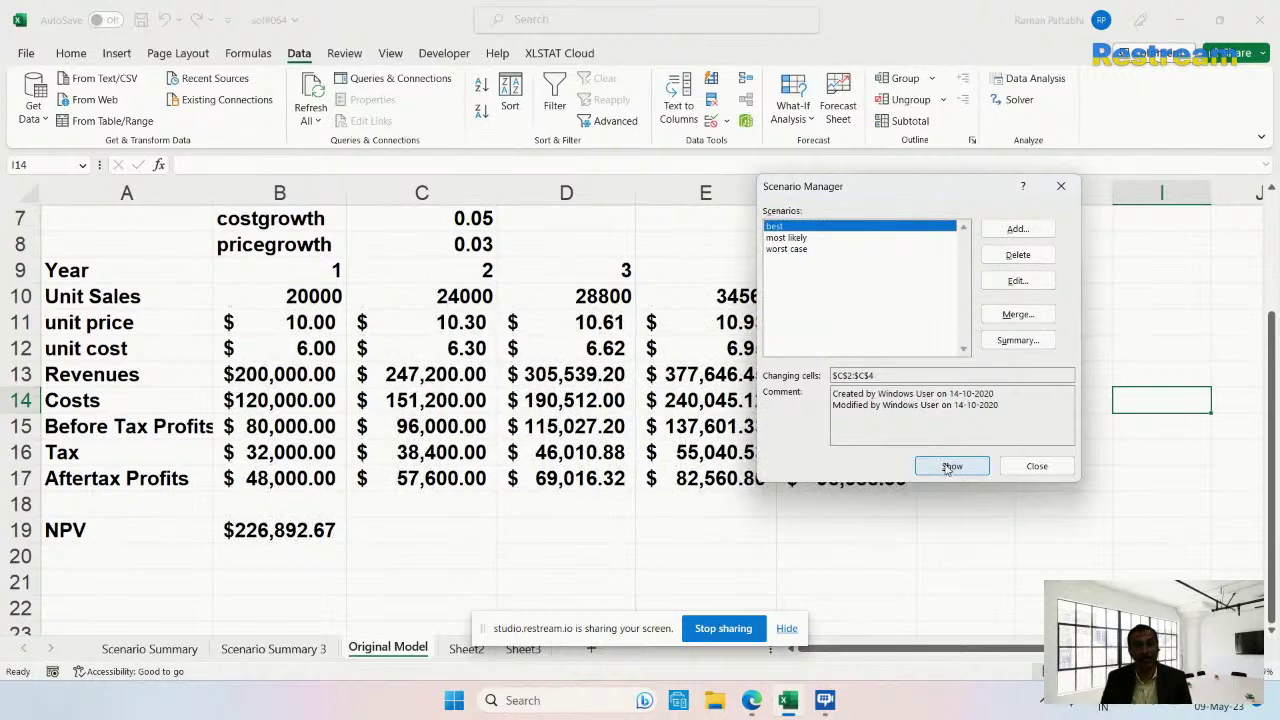
Create a Scenario summary report with B19 and B17:F17 as the result cells.
click(1015, 341)
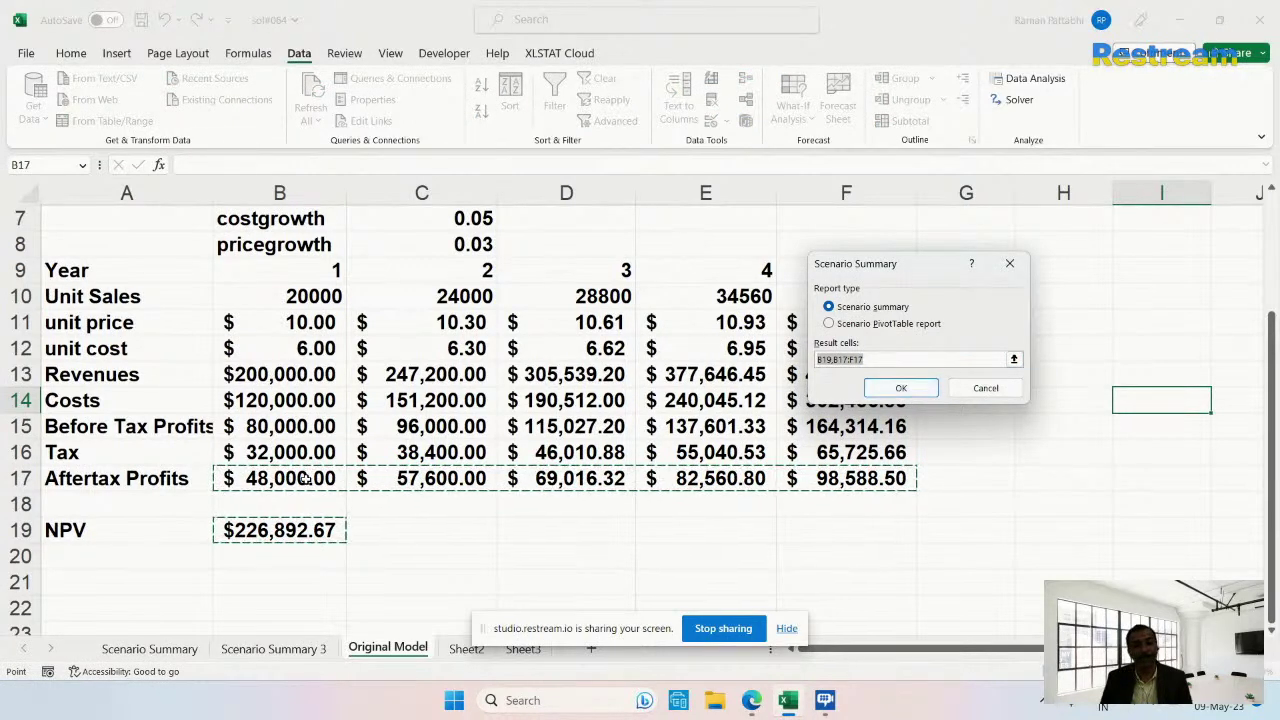
click(902, 389)
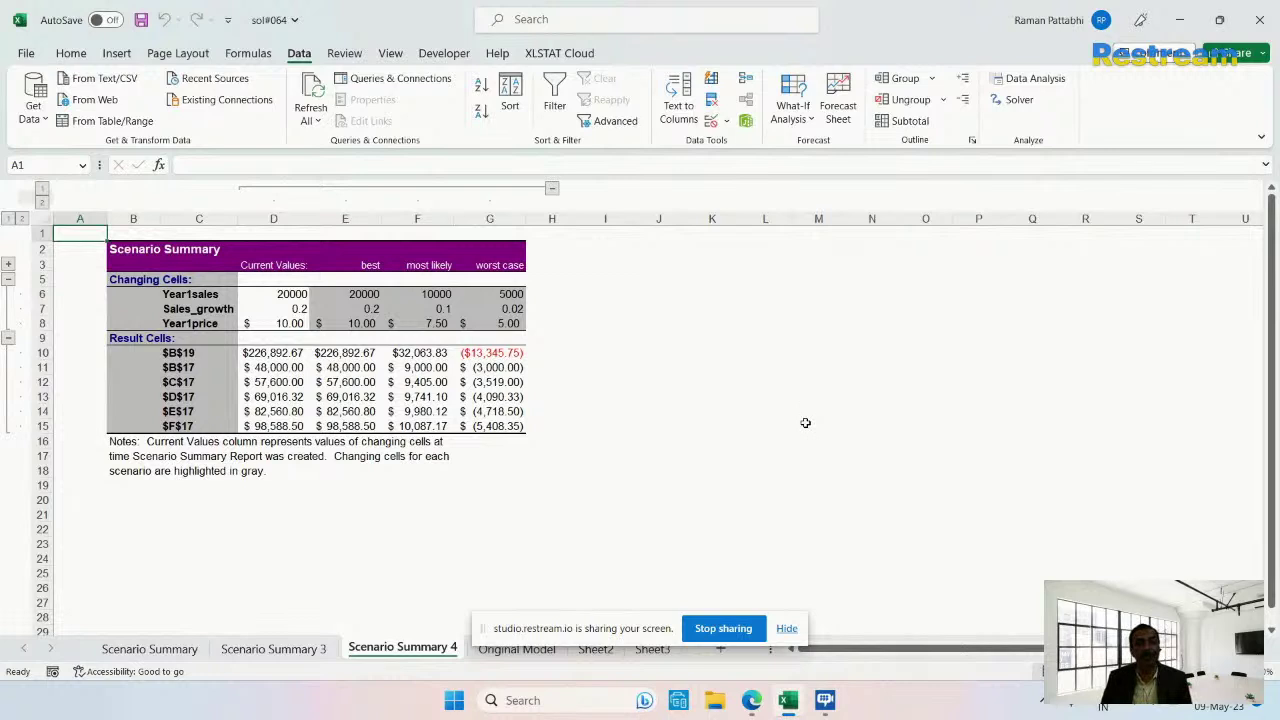
Examine the summary report's scenario columns, changing cells and the NPV result row $B$19.
click(355, 265)
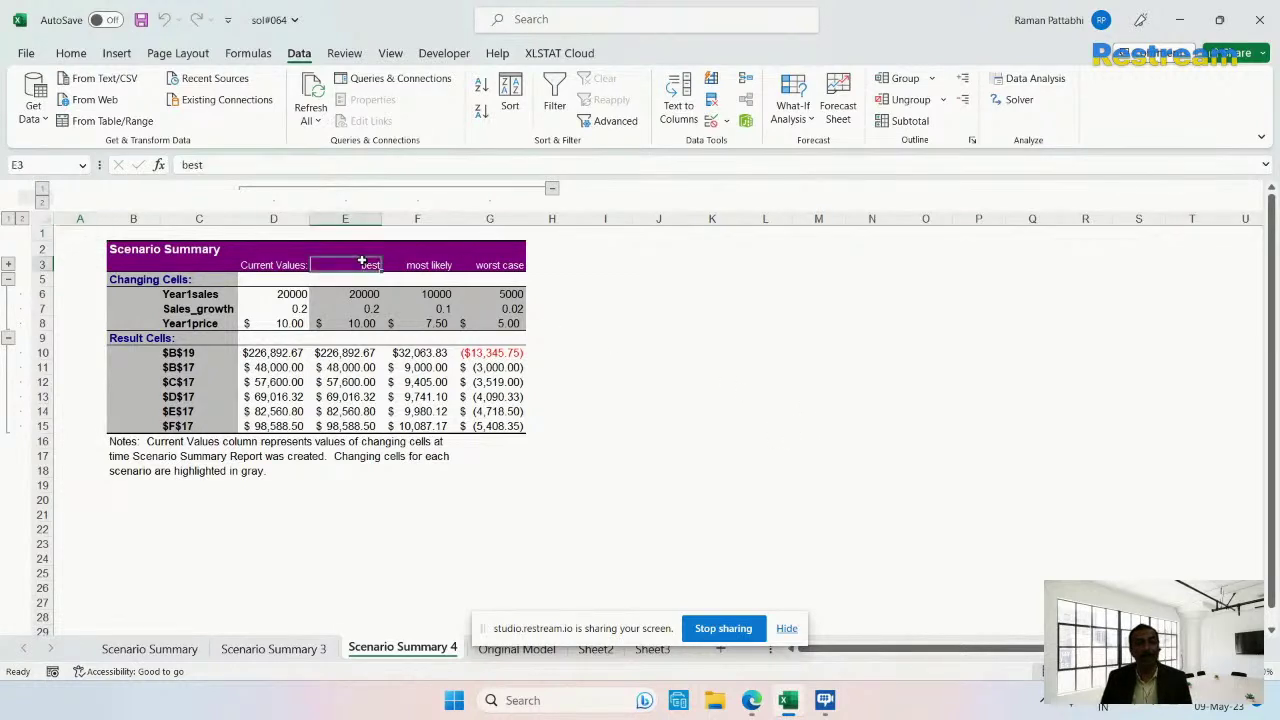
click(440, 265)
click(495, 266)
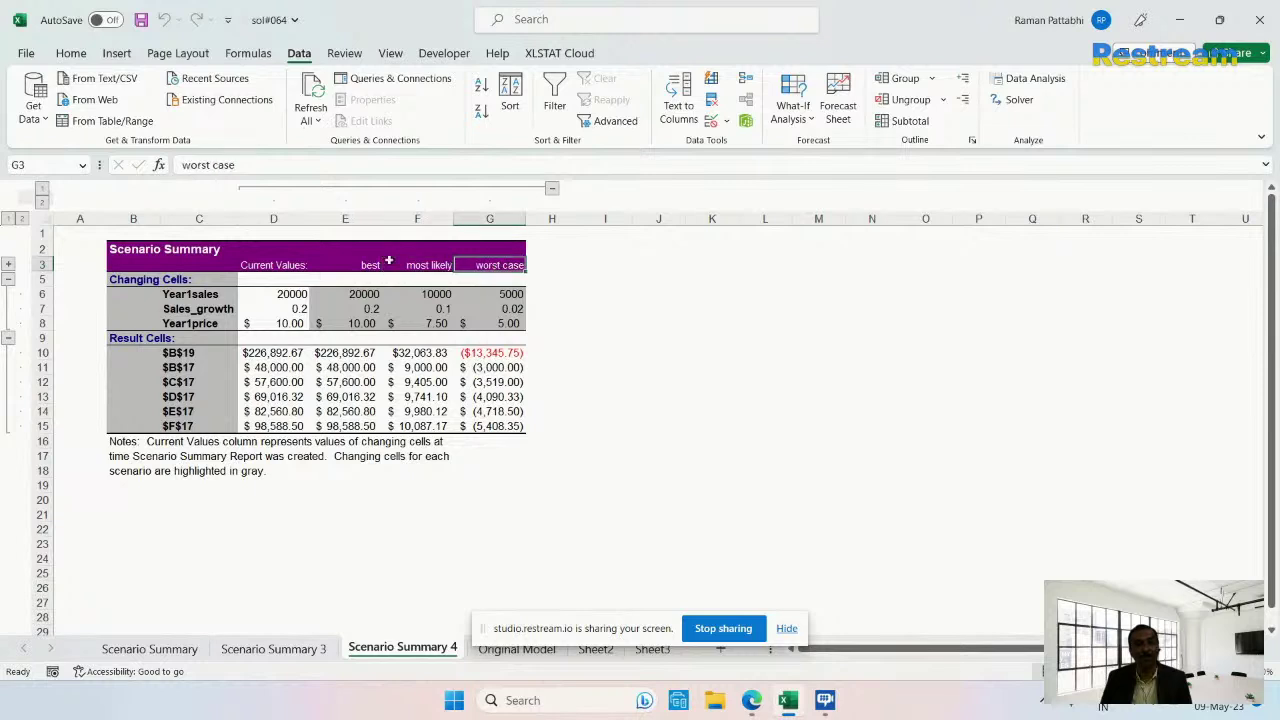
click(289, 266)
drag(198, 297, 197, 324)
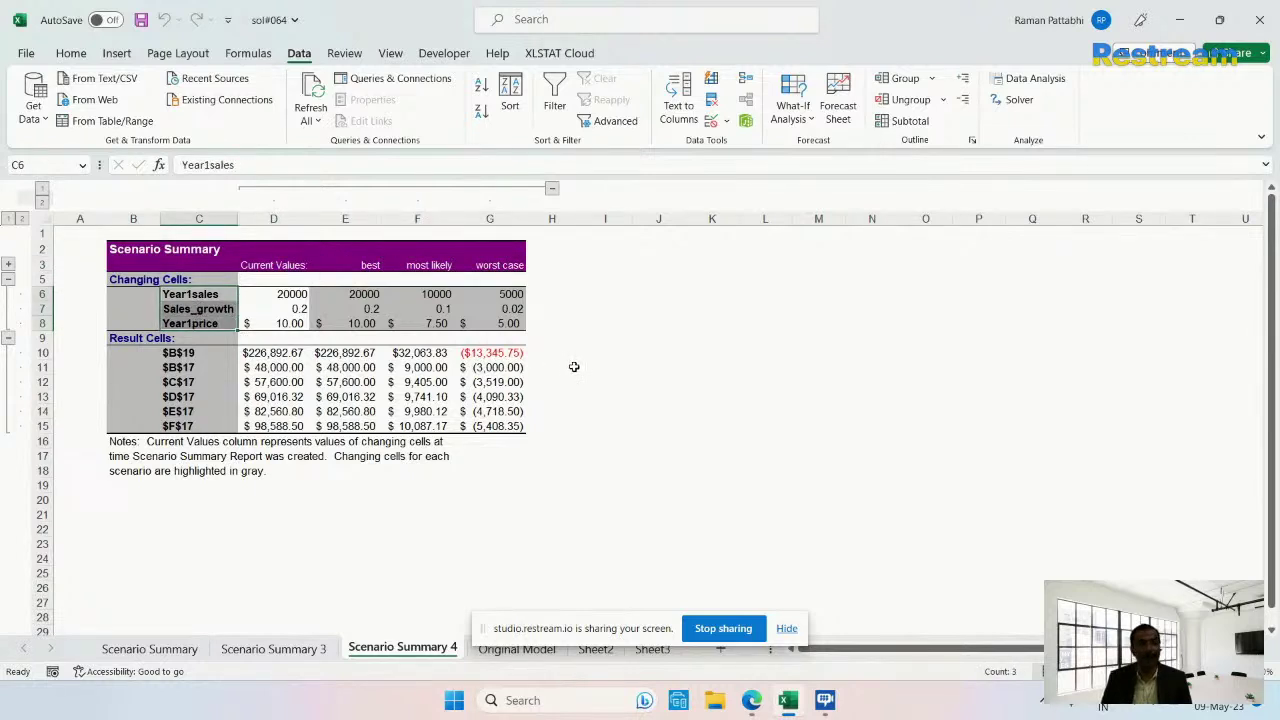
click(43, 352)
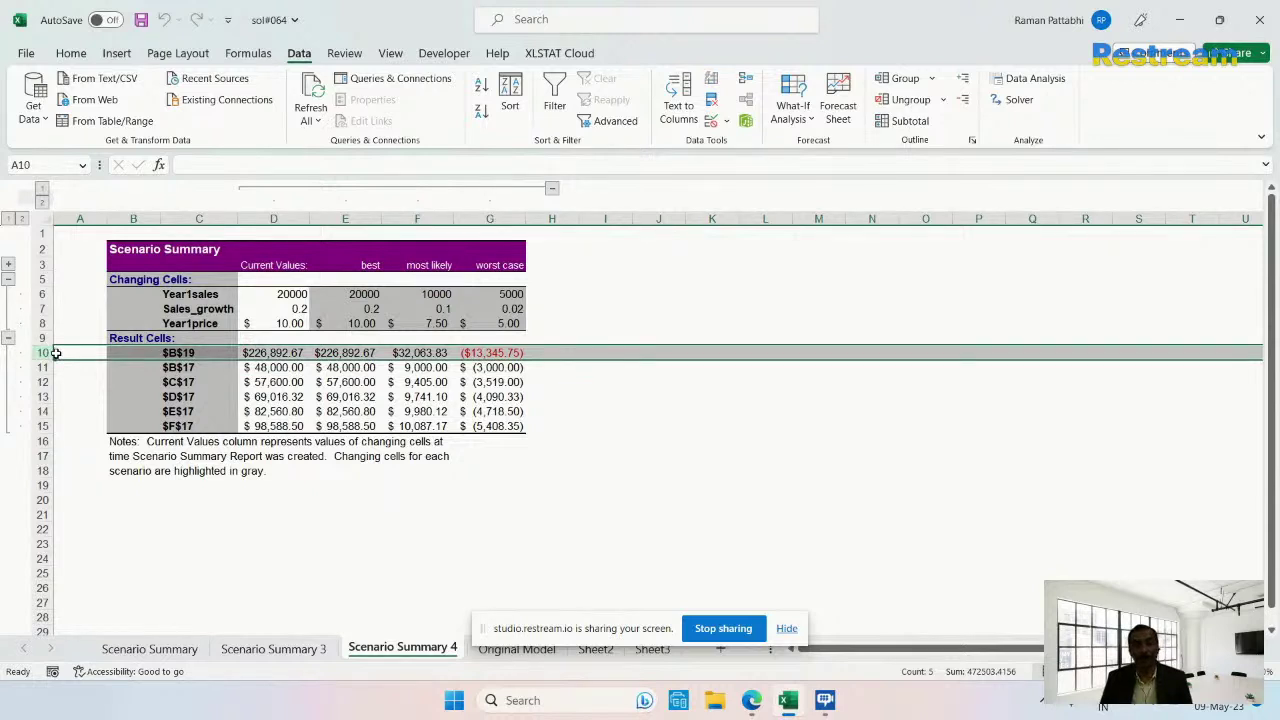
click(660, 445)
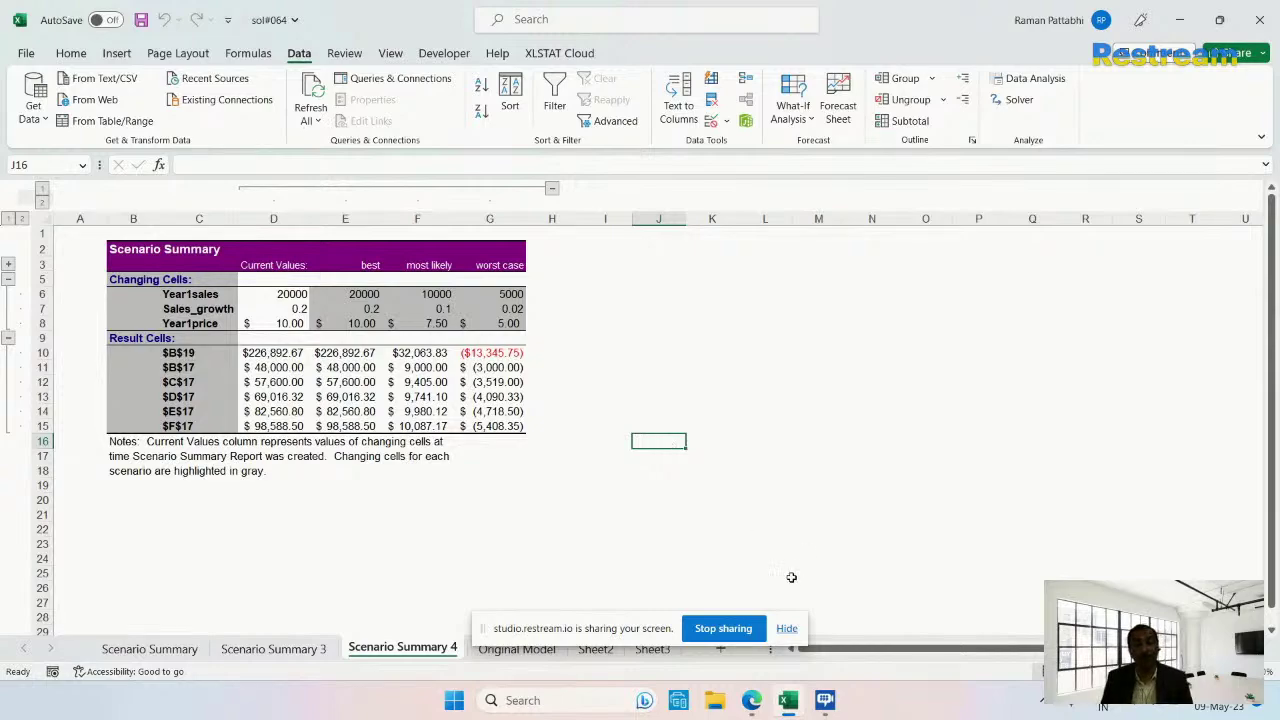
click(724, 629)
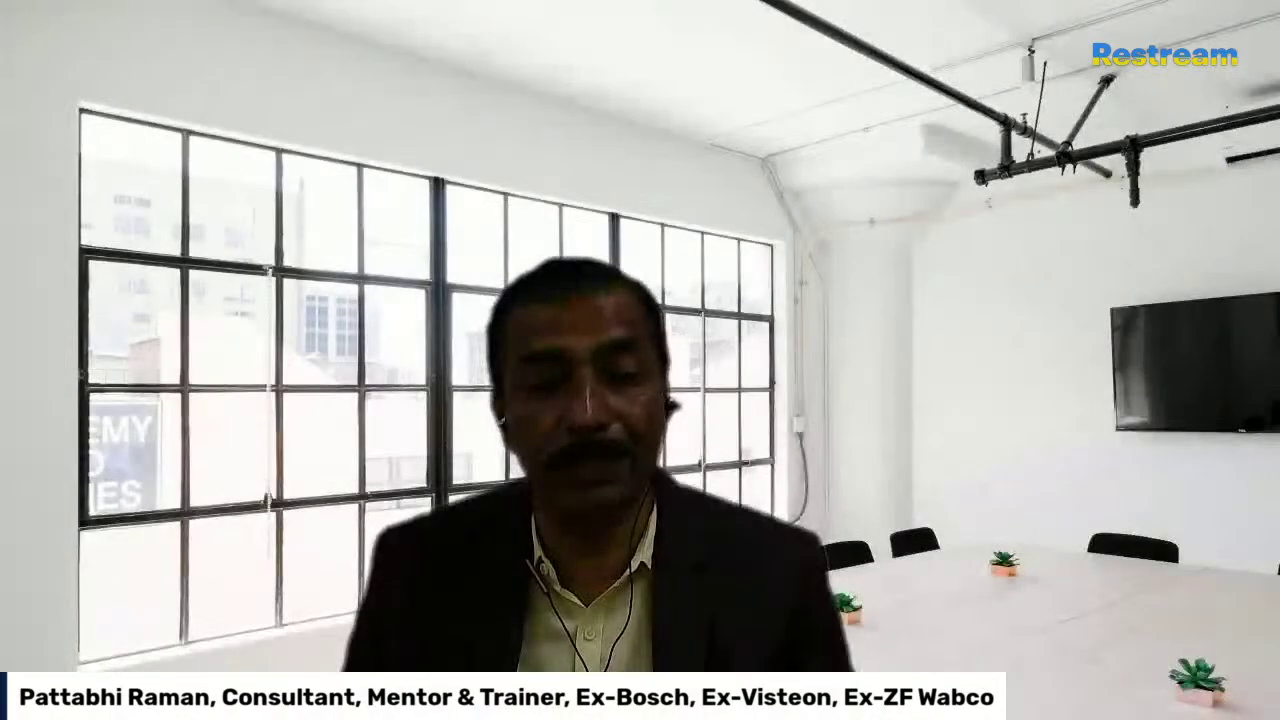